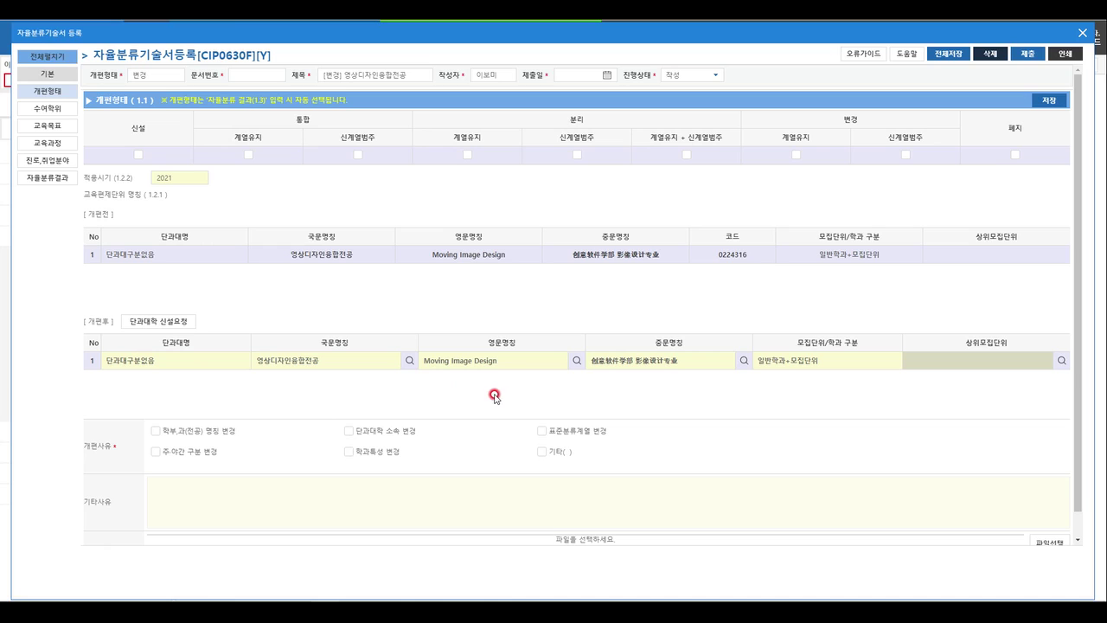
Select 기타( ) as the reorganization reason with 융합정보 입력 as the 기타사유 text, and open the 수여학위 section.
{"action": "left_click", "coordinate": [542, 453]}
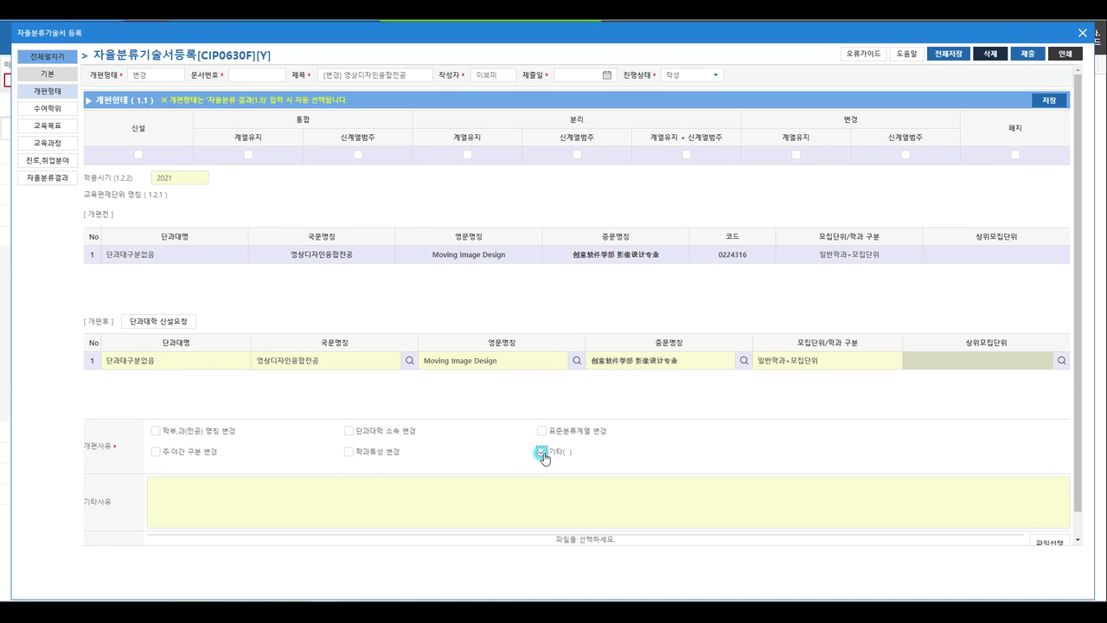
{"action": "left_click", "coordinate": [308, 488]}
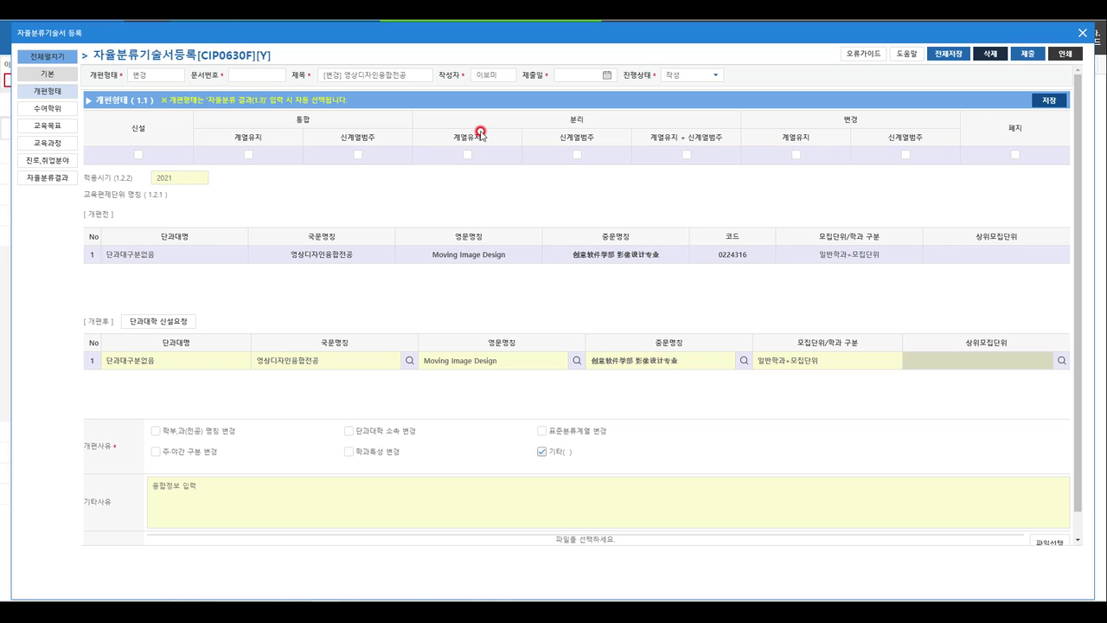
{"action": "left_click", "coordinate": [56, 112]}
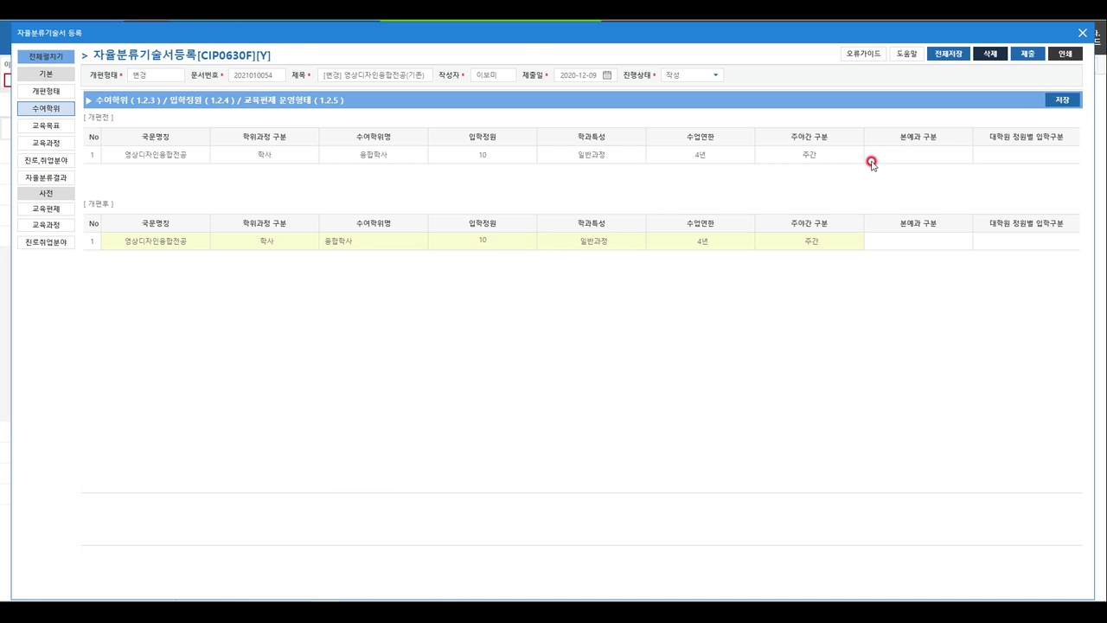
In the 교육목표 section, enter the same goal text as the [개편전] row in the [개편후] row and save it.
{"action": "left_click", "coordinate": [67, 128]}
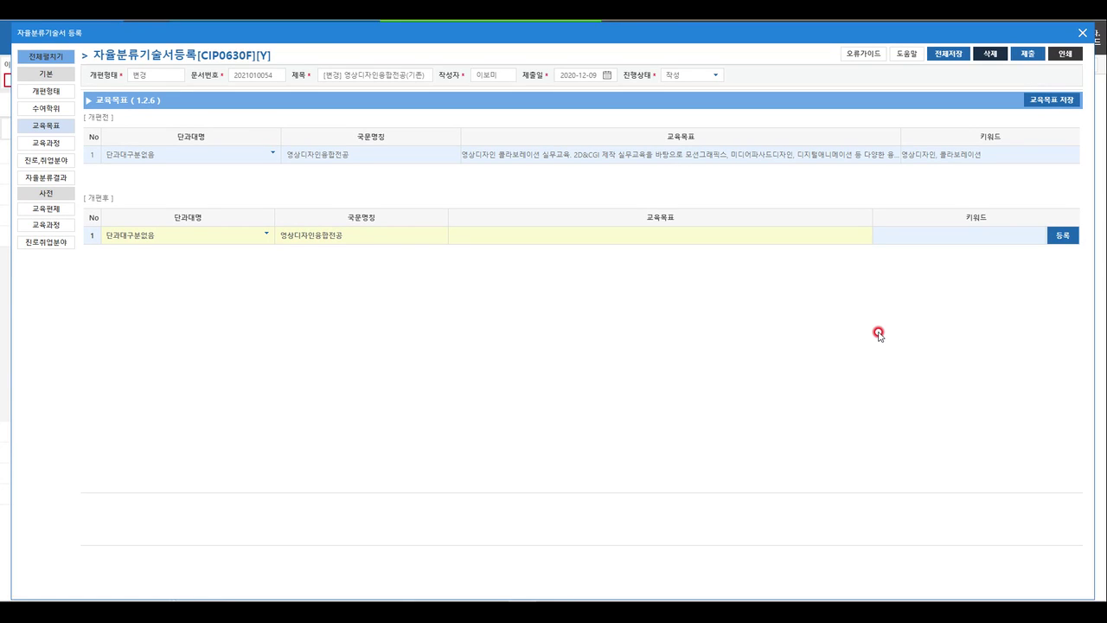
{"action": "left_click", "coordinate": [838, 243]}
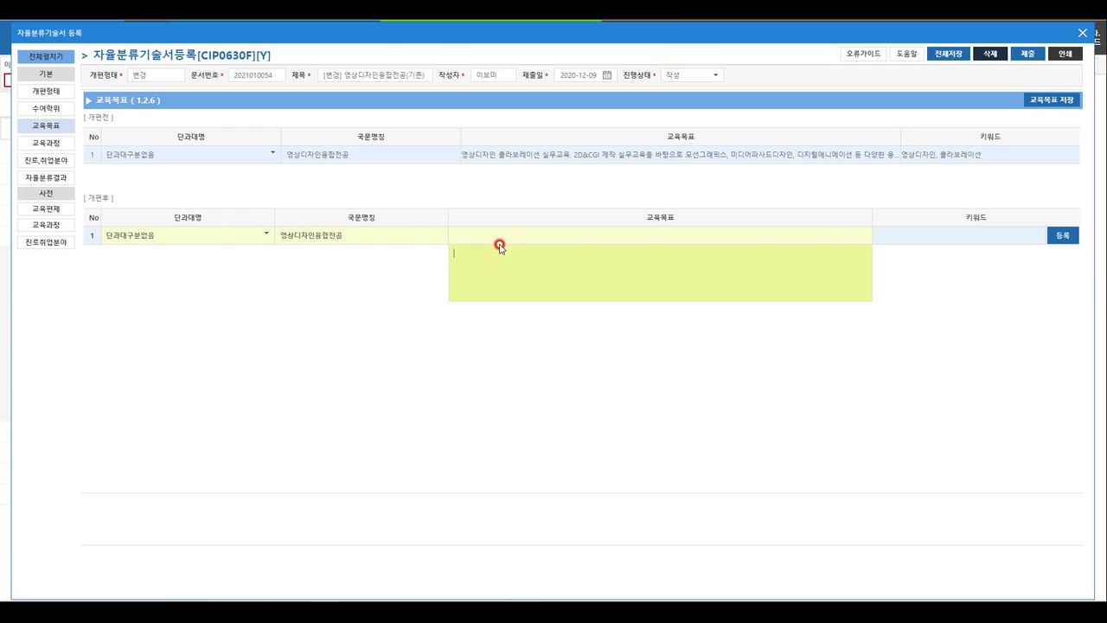
{"action": "type", "text": "영상디자인 콜라보레이션 실무교육, 2D&CGI 제작 실무교육을 바탕으로 모션그래픽스, 미디어파사드디자인, 디지털애니메이션 등 다양한 융합 영상디자인 콘텐츠를 연구, 기획, 제작한다."}
{"action": "left_click", "coordinate": [883, 363]}
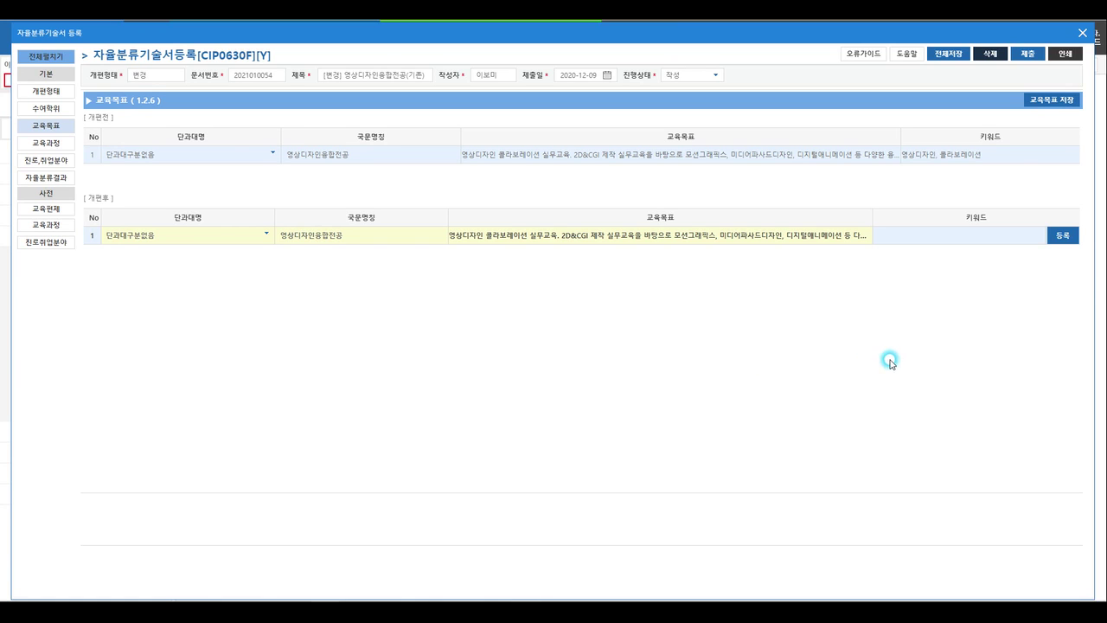
{"action": "left_click", "coordinate": [1047, 102]}
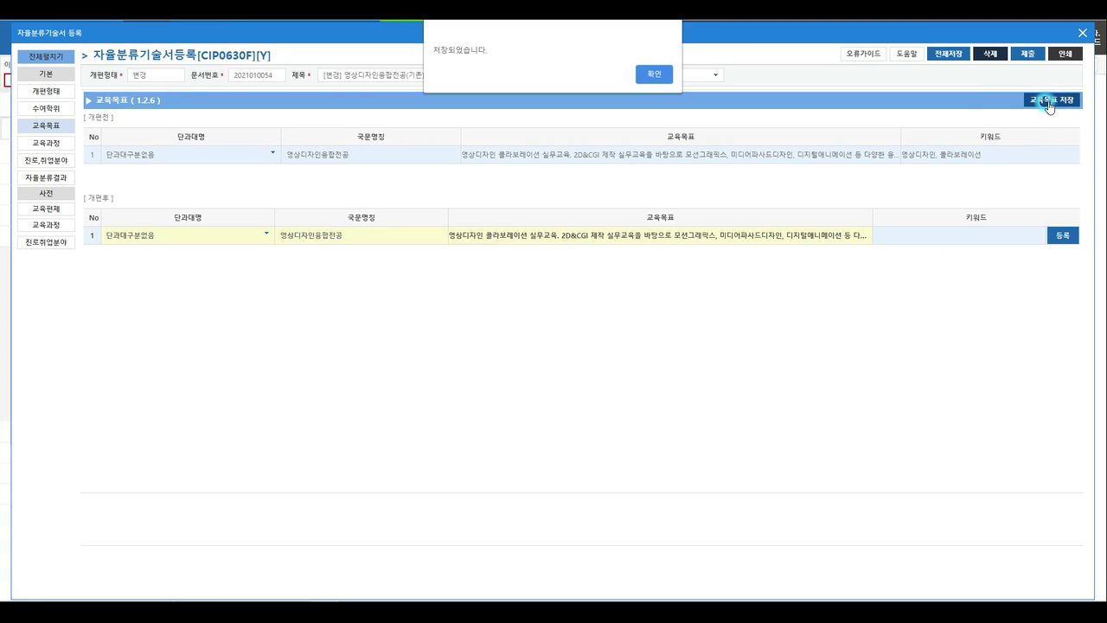
{"action": "left_click", "coordinate": [654, 74]}
{"action": "left_click", "coordinate": [654, 73]}
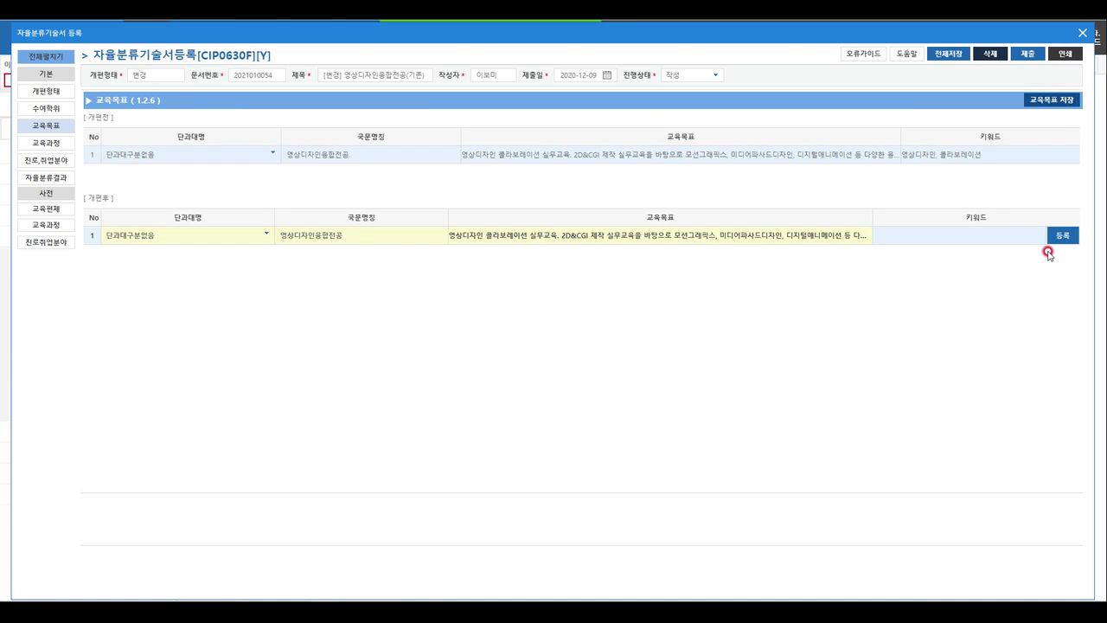
Register and save 영상, 모션, 미디어, 디지털 and 애니메이션 as education goal keywords for the [개편후] row.
{"action": "left_click", "coordinate": [1064, 236]}
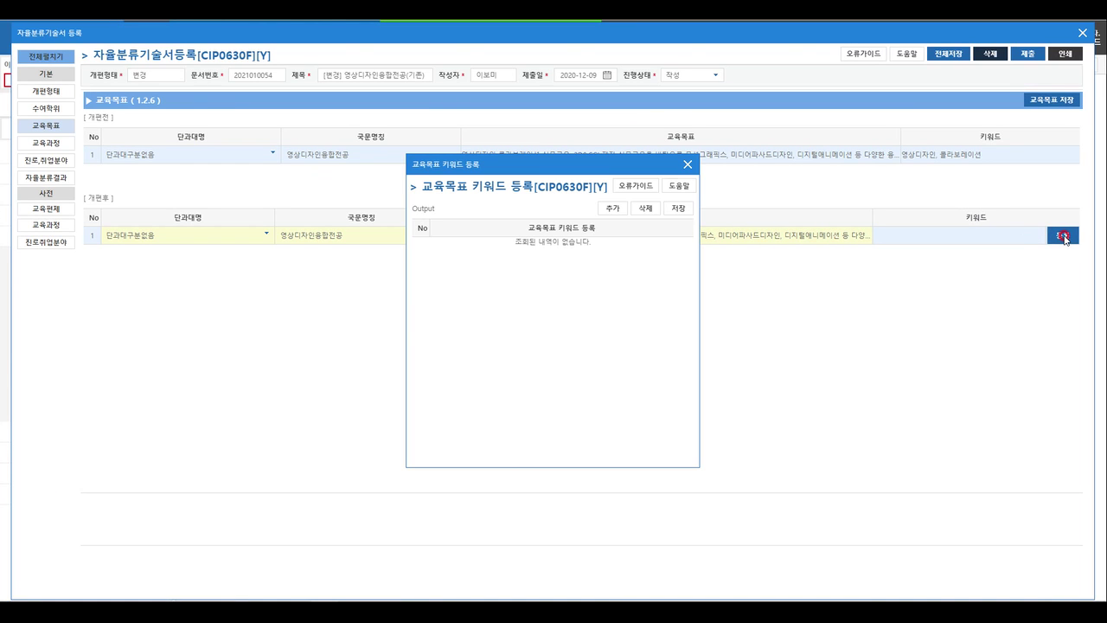
{"action": "left_click", "coordinate": [614, 208]}
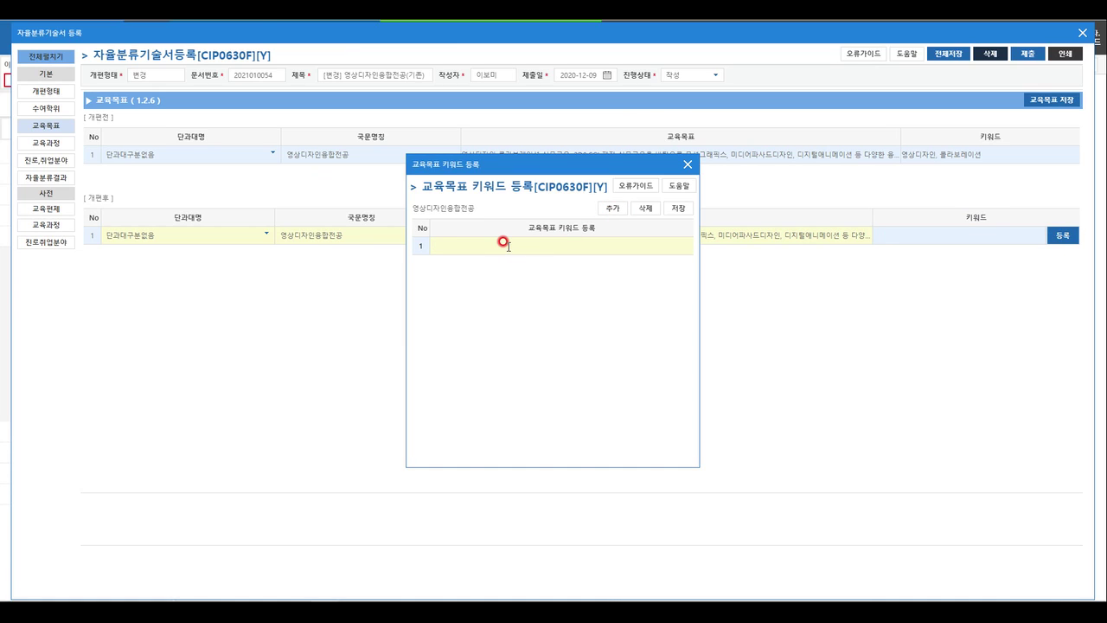
{"action": "type", "text": "영상 모션 미디어 디지털 애니메이션"}
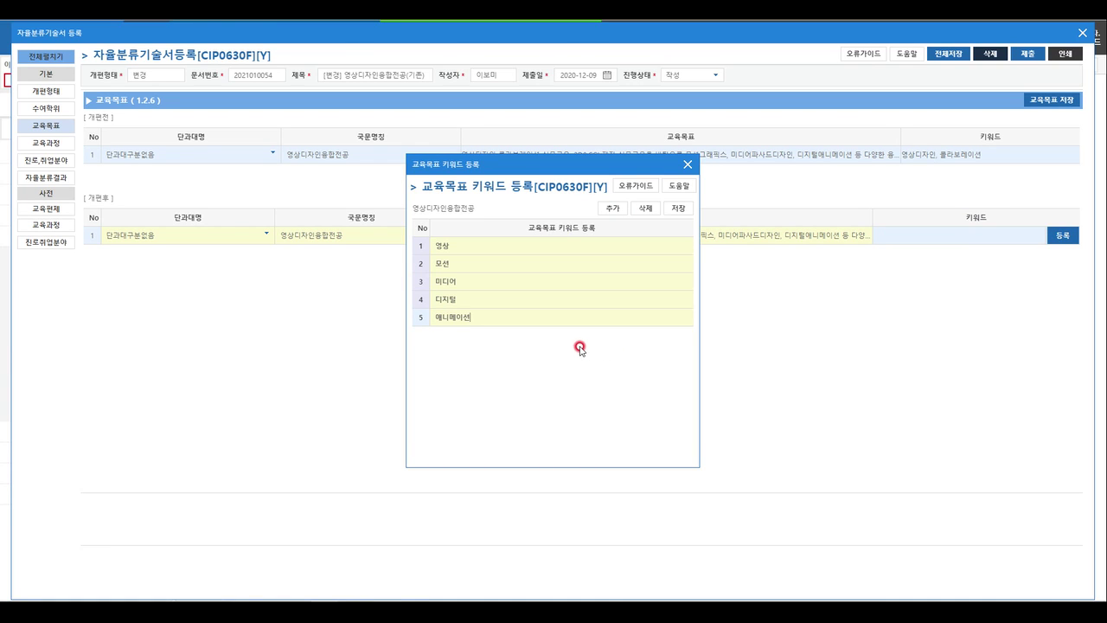
{"action": "left_click", "coordinate": [679, 211]}
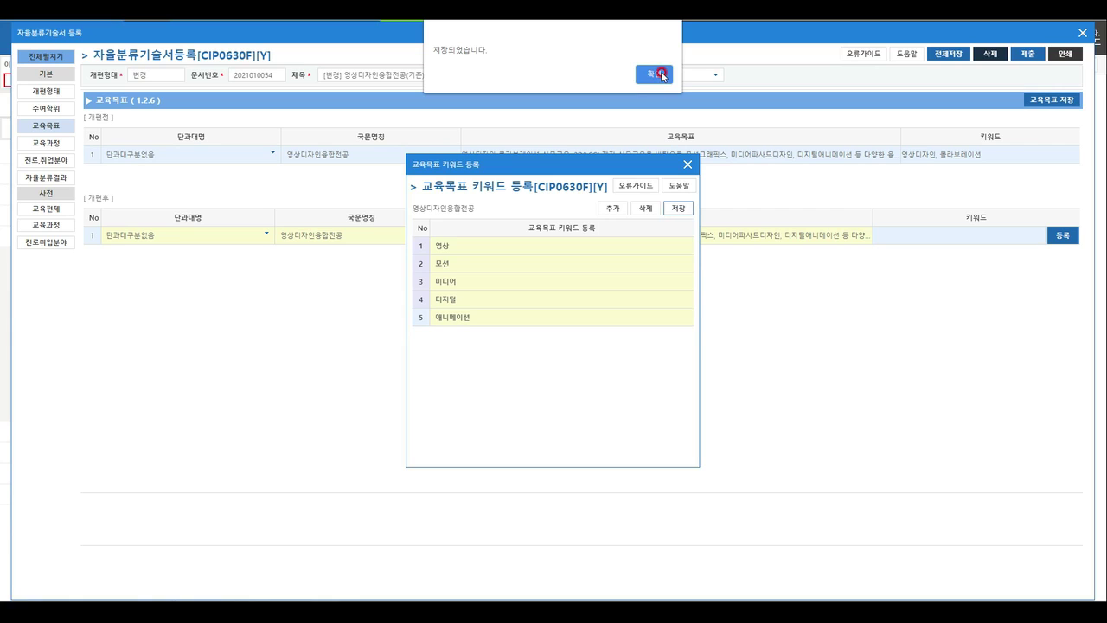
{"action": "left_click", "coordinate": [663, 75]}
Open the 교육과정 registration for the [개편후] row of 영상디자인융합전공.
{"action": "left_click", "coordinate": [46, 142]}
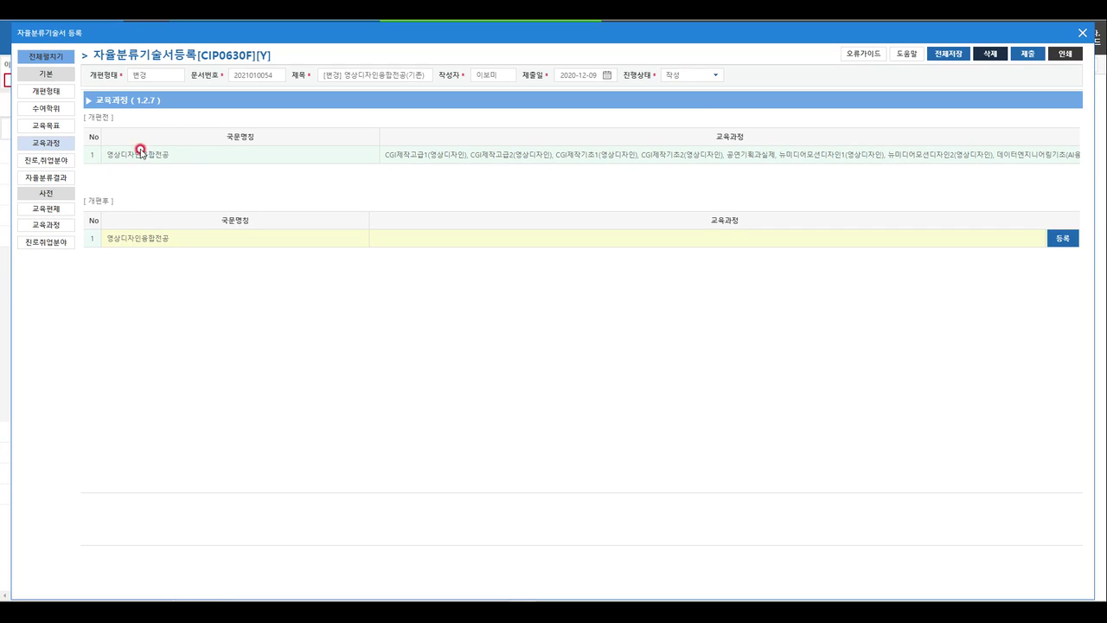
{"action": "left_click", "coordinate": [1061, 240]}
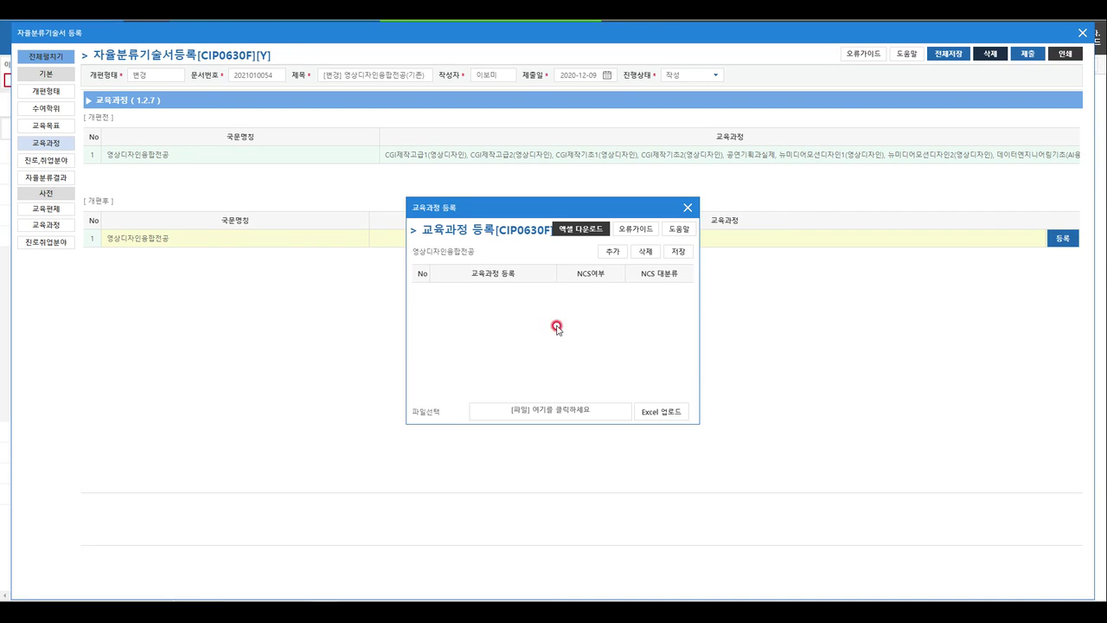
{"action": "left_click", "coordinate": [615, 258]}
{"action": "left_click", "coordinate": [616, 256]}
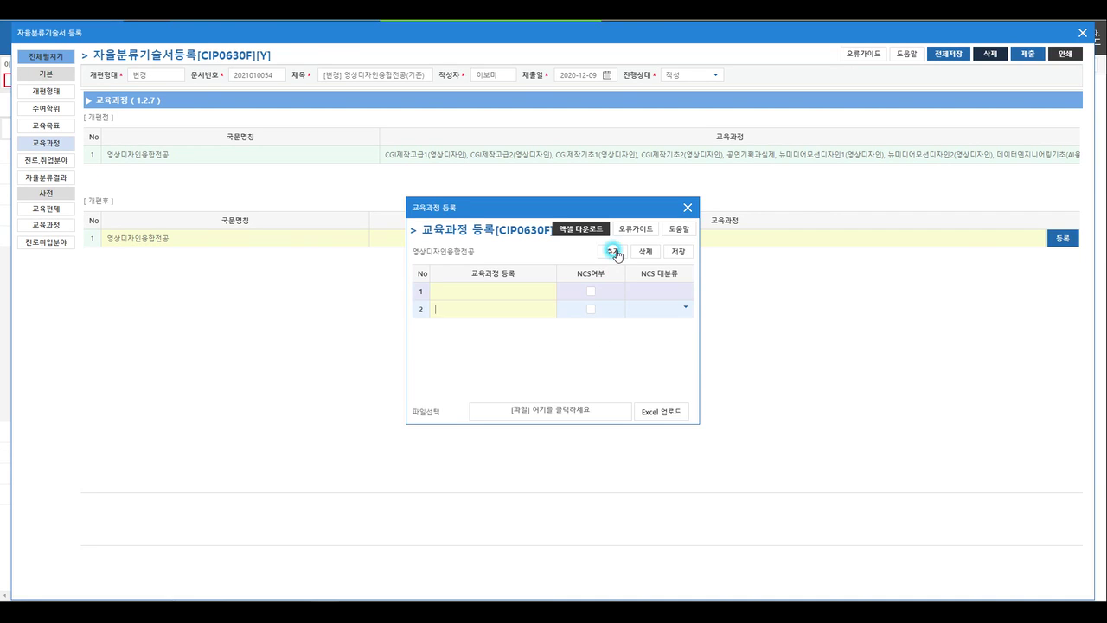
{"action": "left_click", "coordinate": [617, 255]}
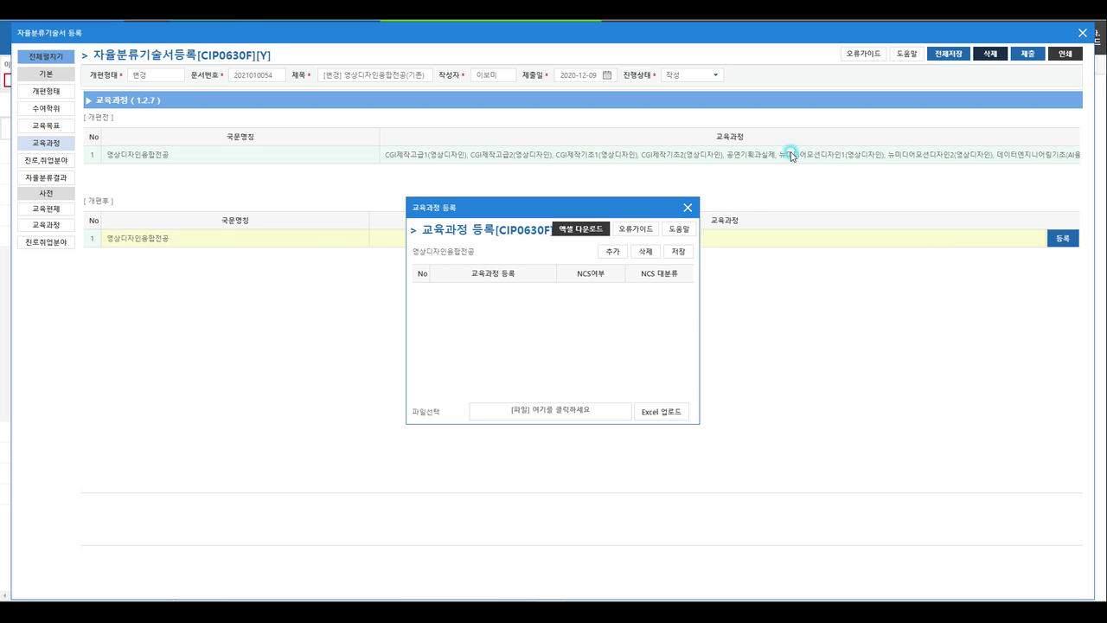
Look over the columns of the curriculum registration template in Excel and close the workbook.
{"action": "left_click_drag", "start_coordinate": [570, 165], "coordinate": [697, 161]}
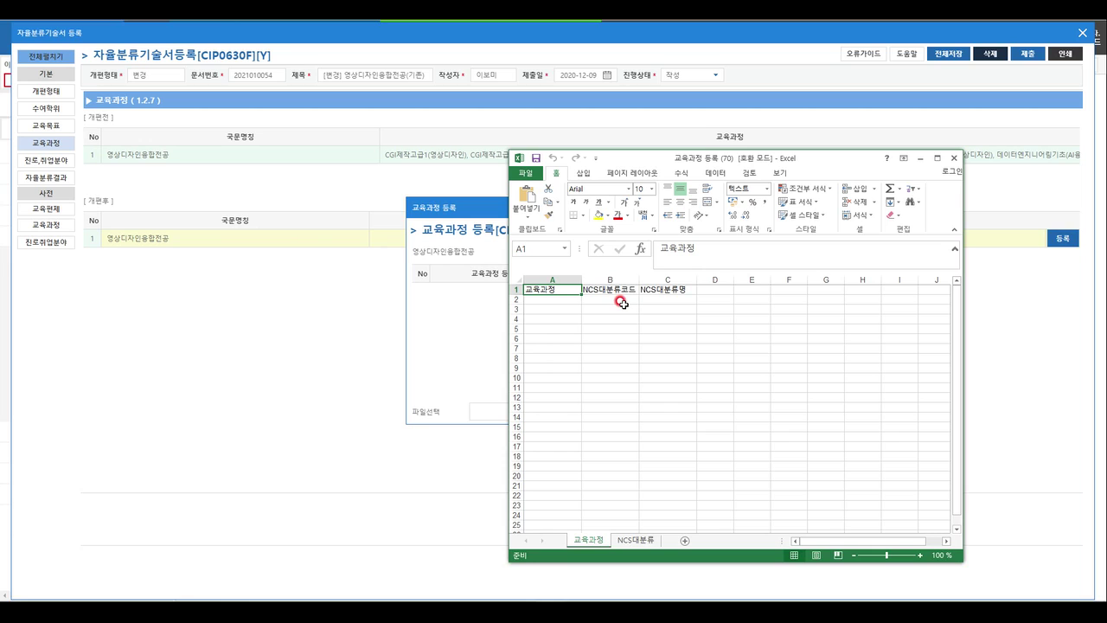
{"action": "left_click", "coordinate": [954, 159]}
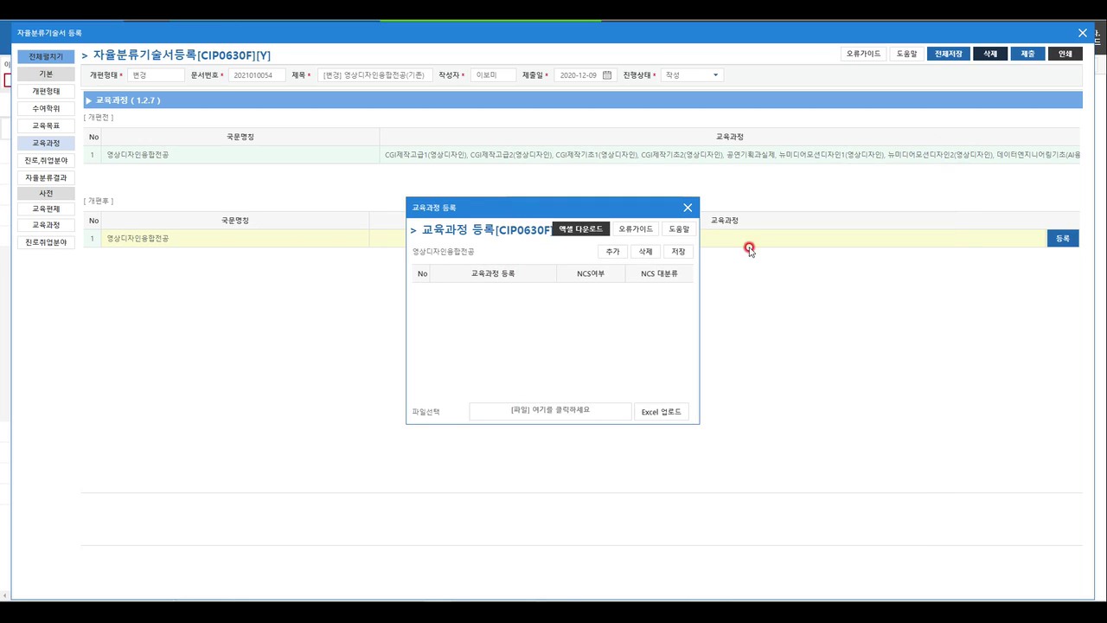
Upload 교육과정 업로드.xls as the curriculum list, replacing existing data, and return to the 교육과정 section.
{"action": "left_click", "coordinate": [555, 408]}
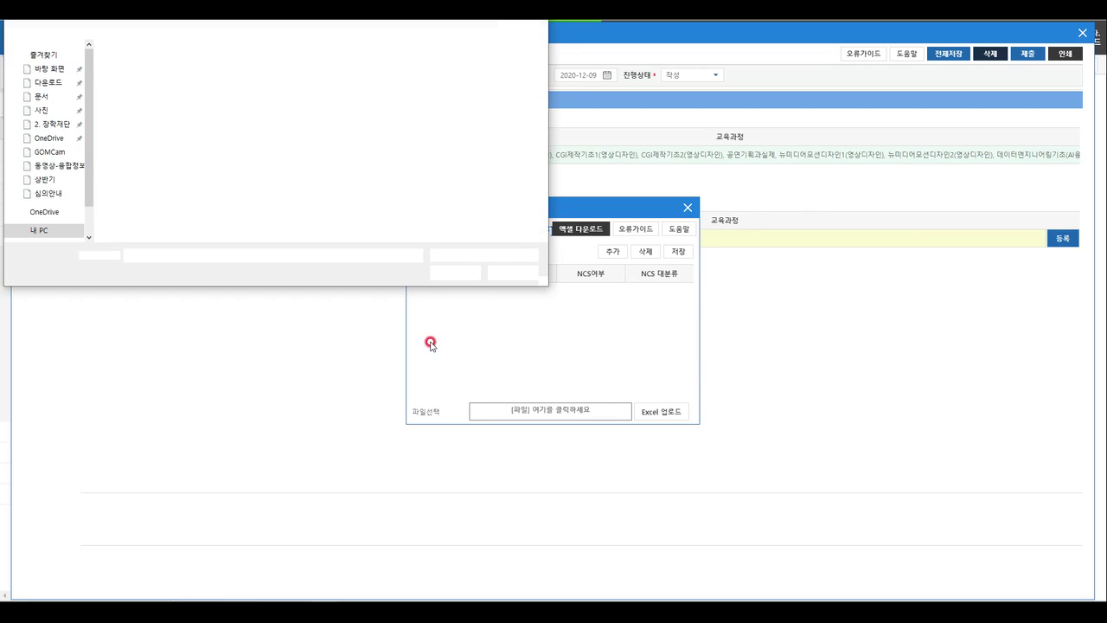
{"action": "double_click", "coordinate": [185, 65]}
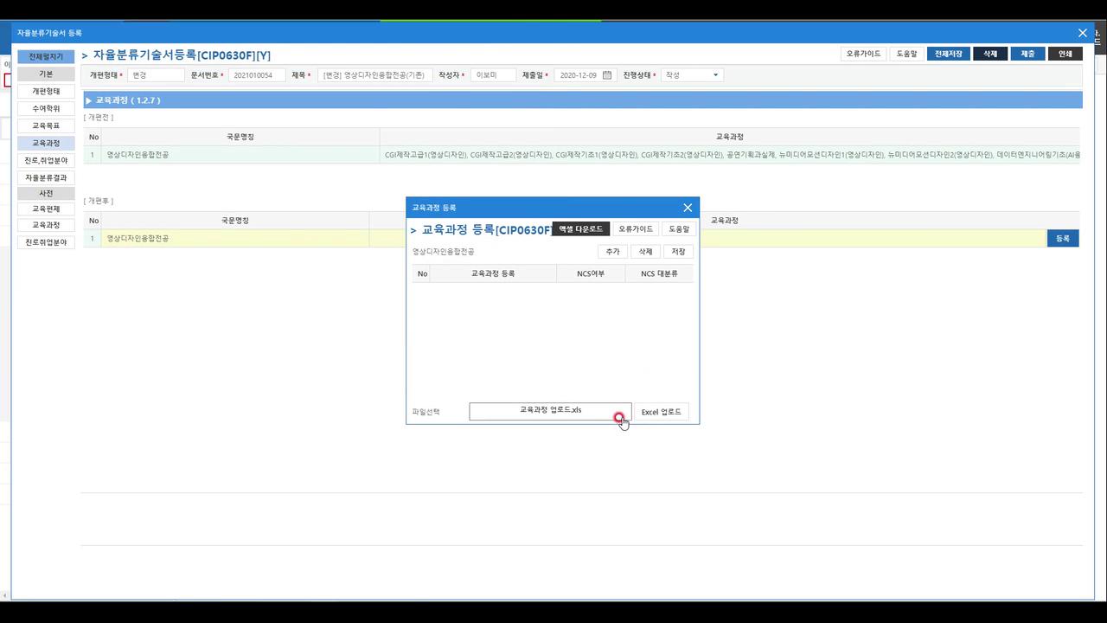
{"action": "left_click", "coordinate": [655, 413]}
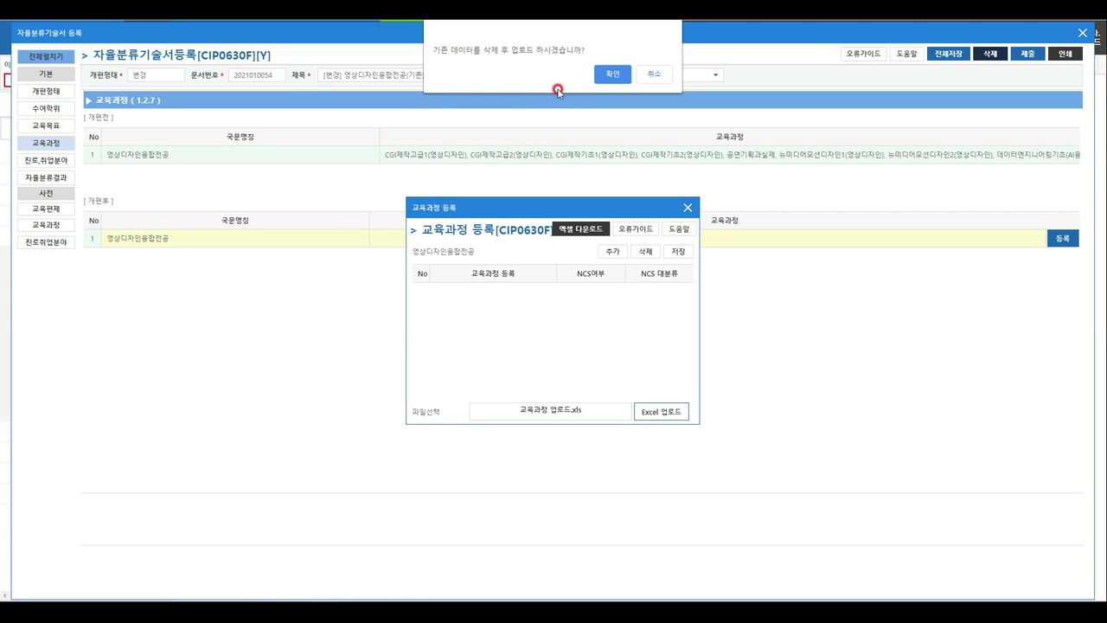
{"action": "left_click", "coordinate": [613, 75]}
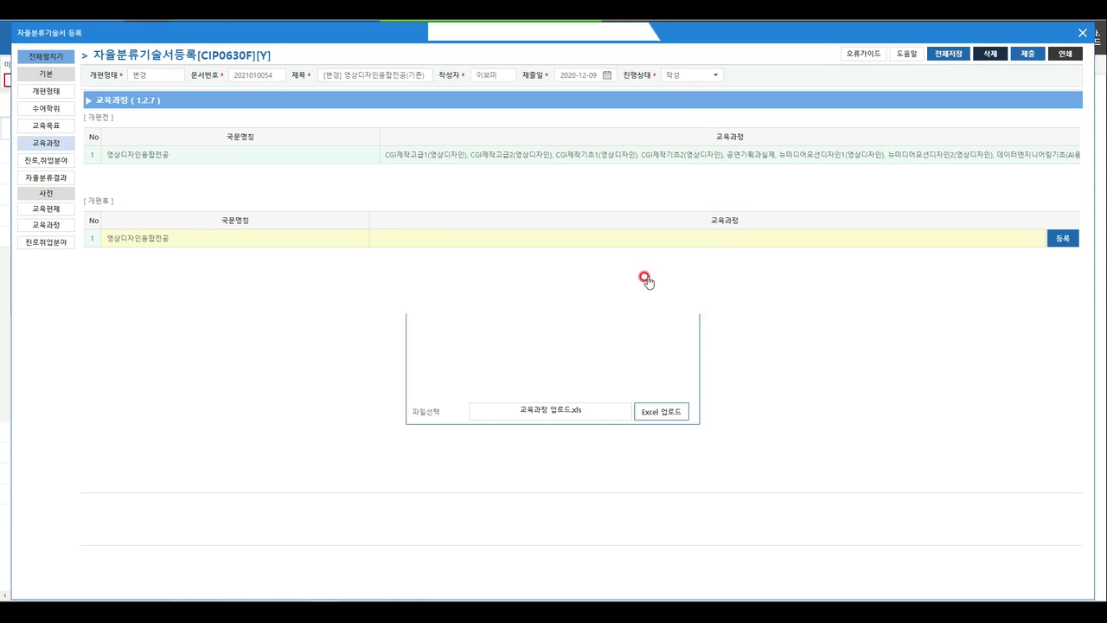
{"action": "left_click", "coordinate": [654, 76]}
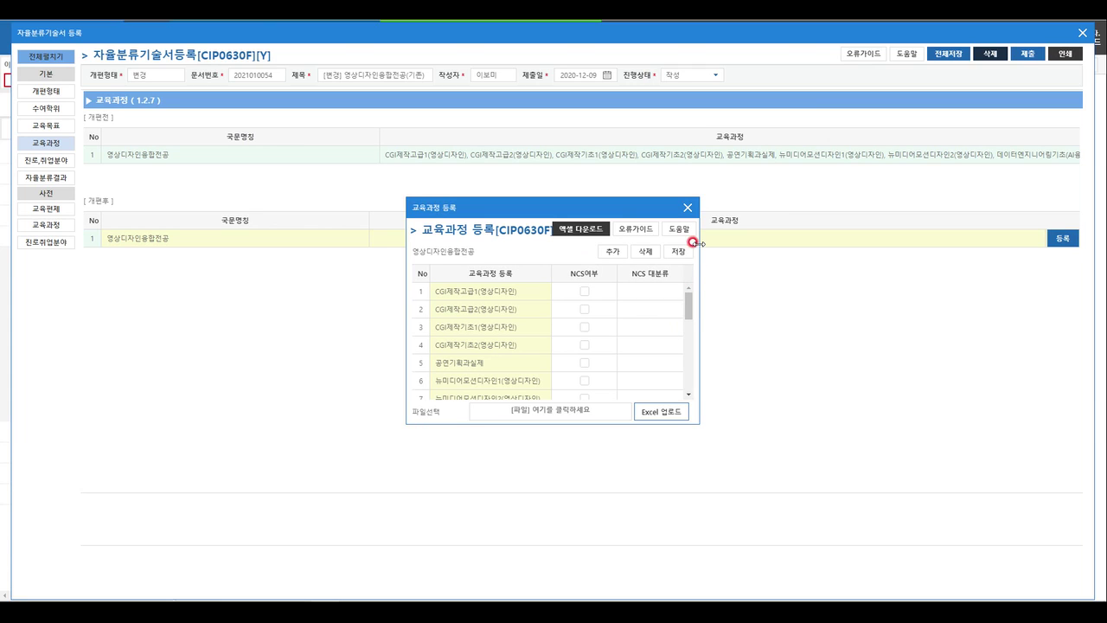
{"action": "left_click", "coordinate": [740, 298]}
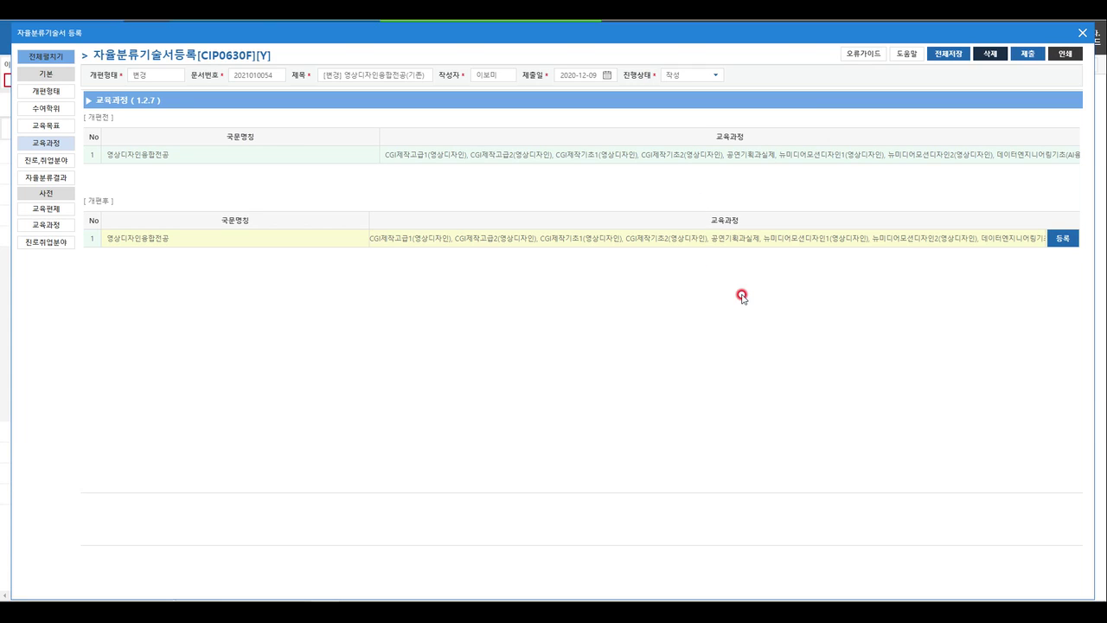
In the 진로,취업분야 section, register 모션그래픽아티스트, 애니메이터, CG전문가 and 콘텐츠 기획자 for the [개편후] row.
{"action": "scroll", "coordinate": [742, 297], "scroll_direction": "down", "scroll_amount": 5}
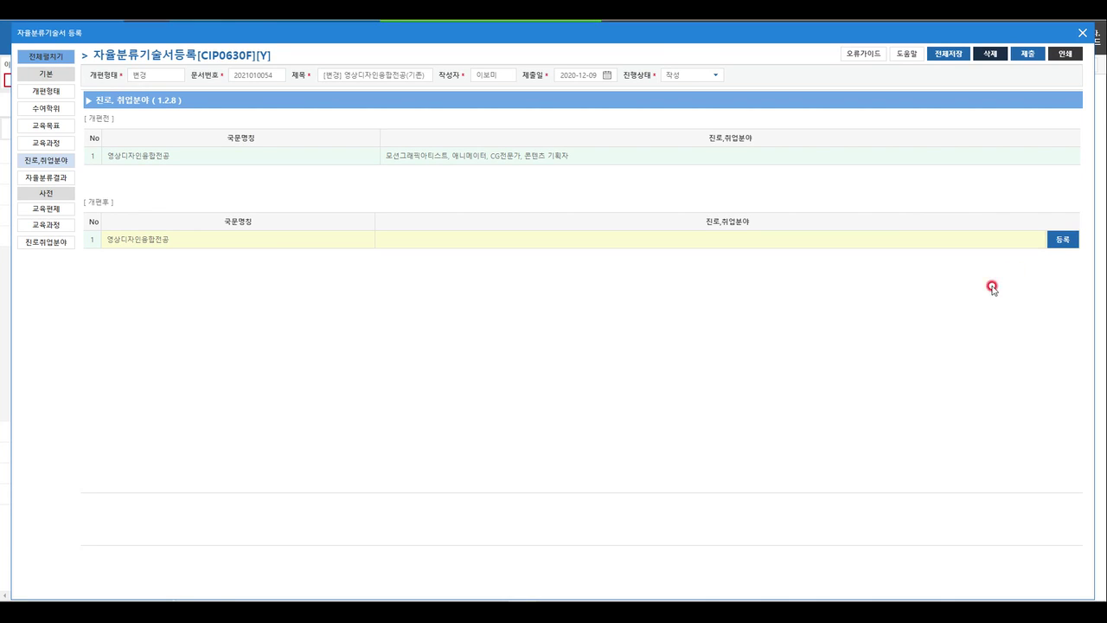
{"action": "left_click", "coordinate": [1059, 243]}
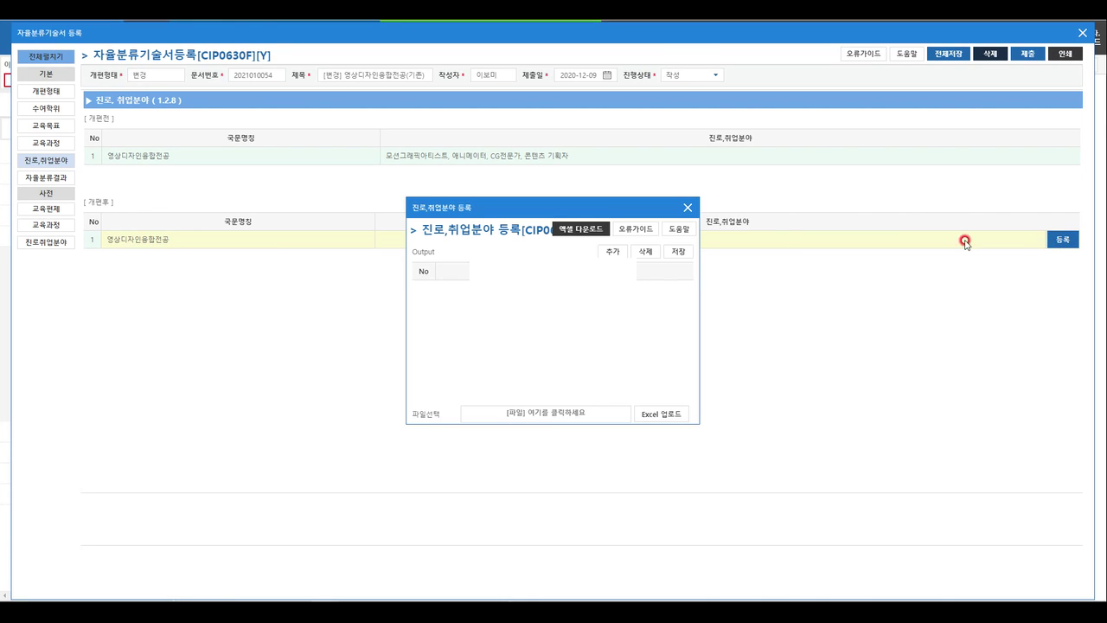
{"action": "left_click", "coordinate": [613, 251]}
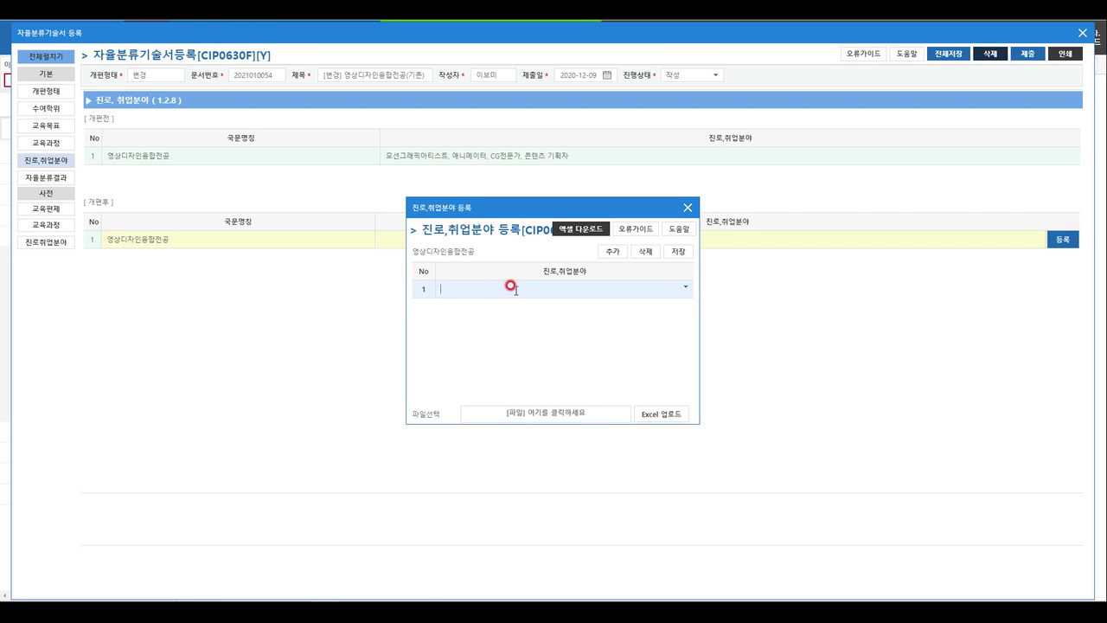
{"action": "type", "text": "모션"}
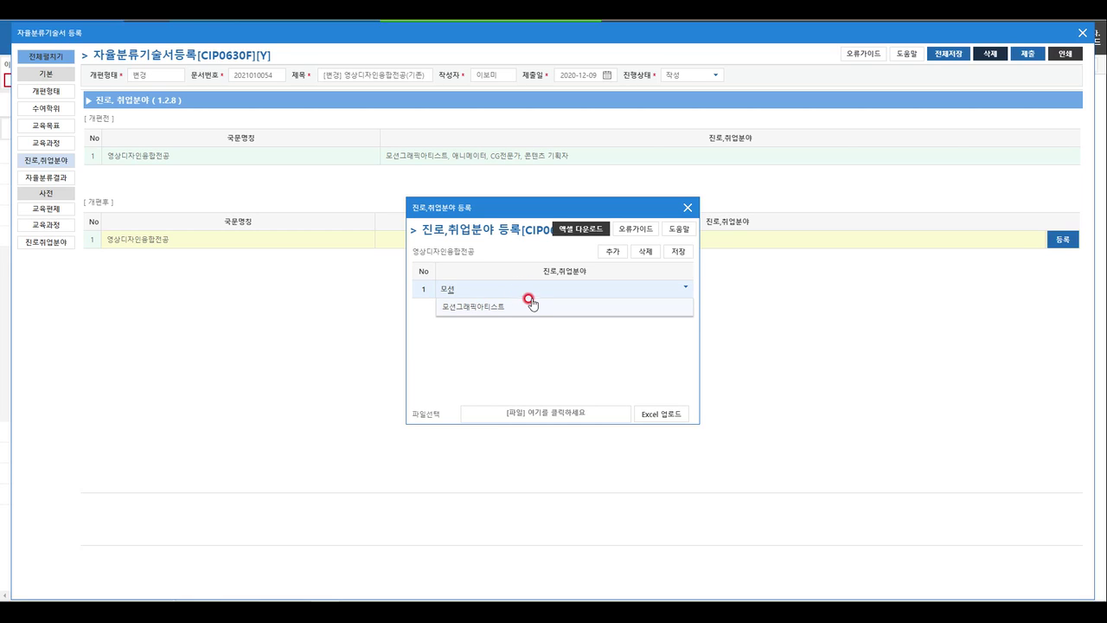
{"action": "left_click", "coordinate": [531, 307]}
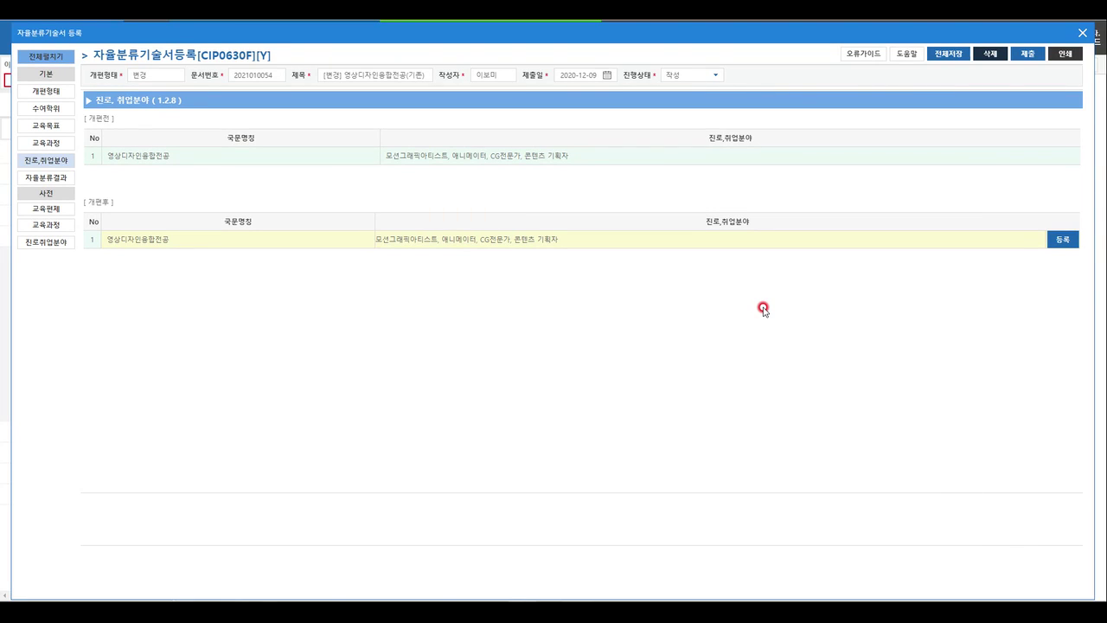
In the 자율분류결과 section, set 융합여부 to 융합 for the [개편후] row and 자율분류근거 to 해당없음.
{"action": "left_click", "coordinate": [52, 177]}
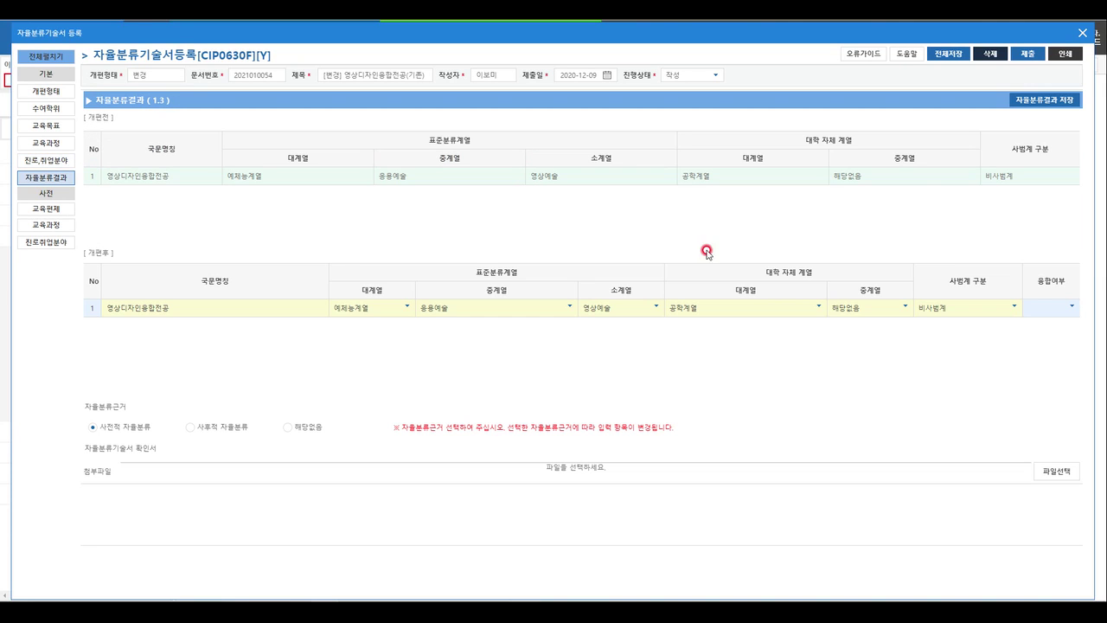
{"action": "left_click", "coordinate": [1071, 310]}
{"action": "left_click", "coordinate": [1038, 344]}
{"action": "left_click", "coordinate": [1020, 321]}
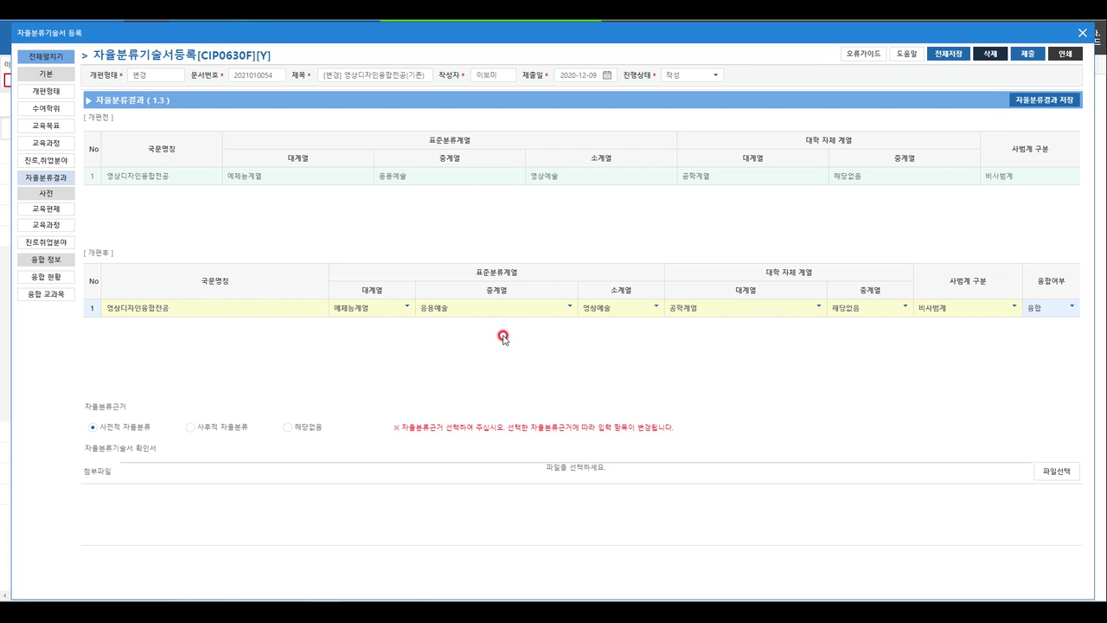
{"action": "left_click", "coordinate": [142, 437]}
{"action": "left_click", "coordinate": [304, 426]}
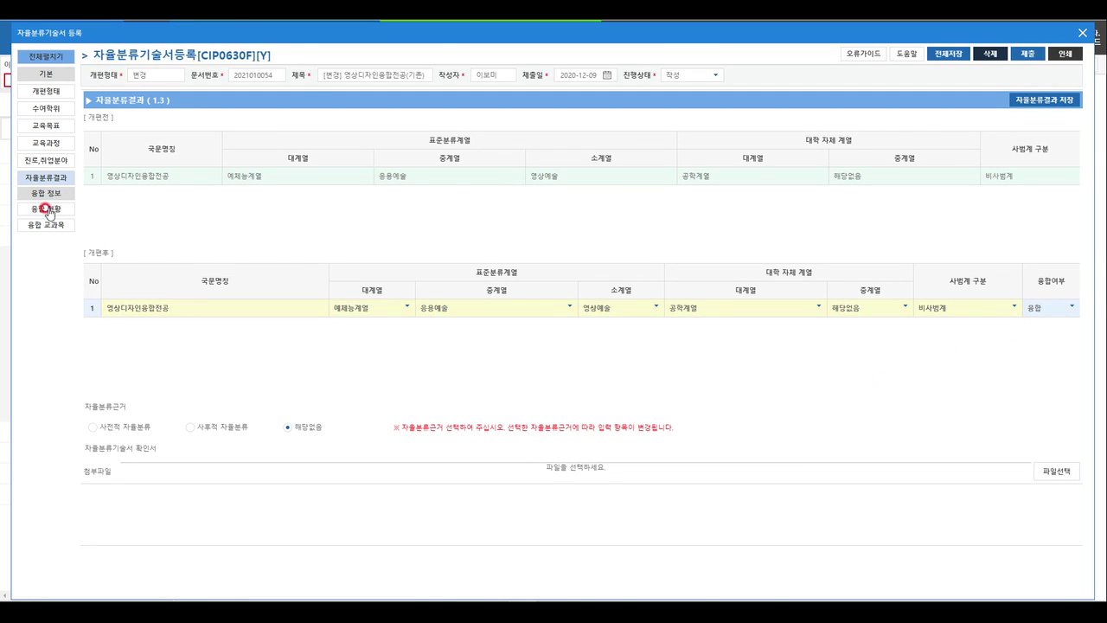
In the 융합 현황 section, add a 주계열 row and a 부계열 row to the ratio table.
{"action": "left_click", "coordinate": [49, 209]}
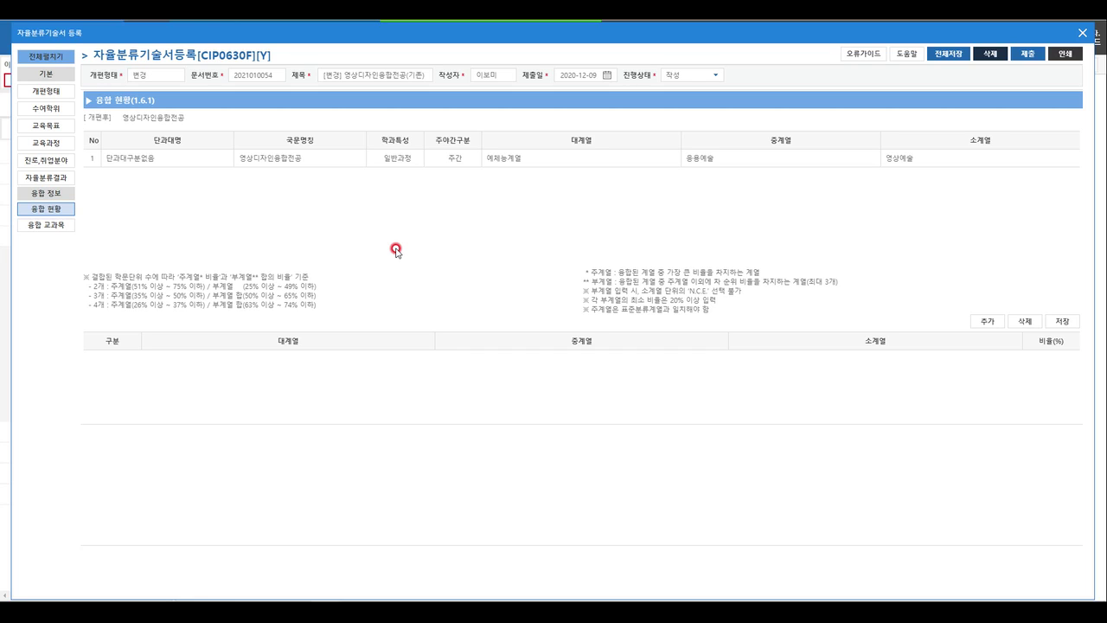
{"action": "left_click", "coordinate": [988, 322]}
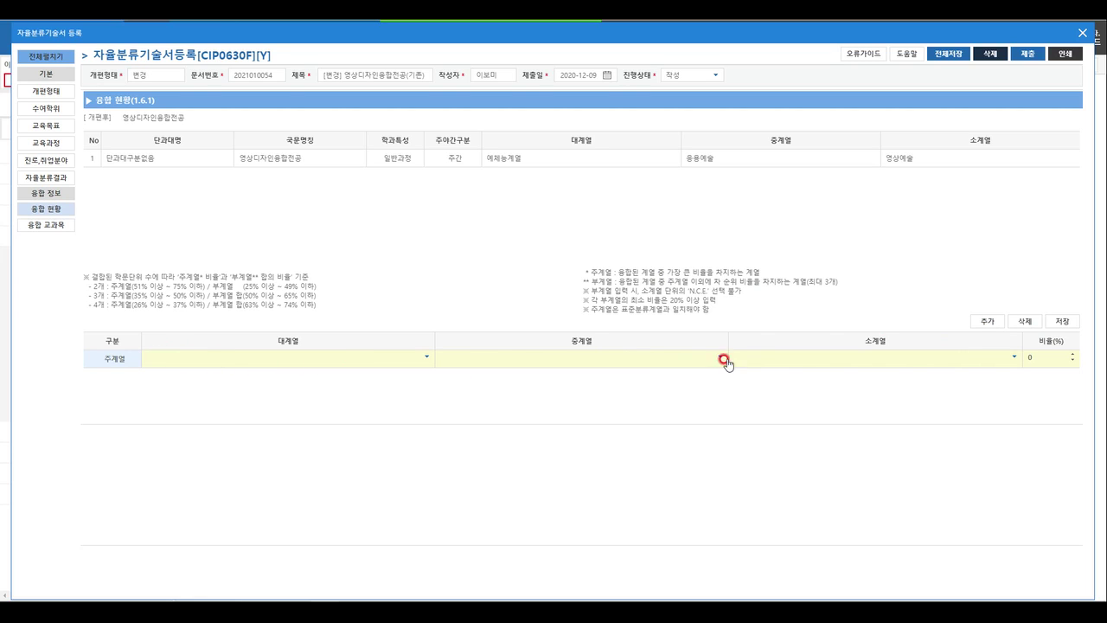
{"action": "left_click", "coordinate": [987, 320]}
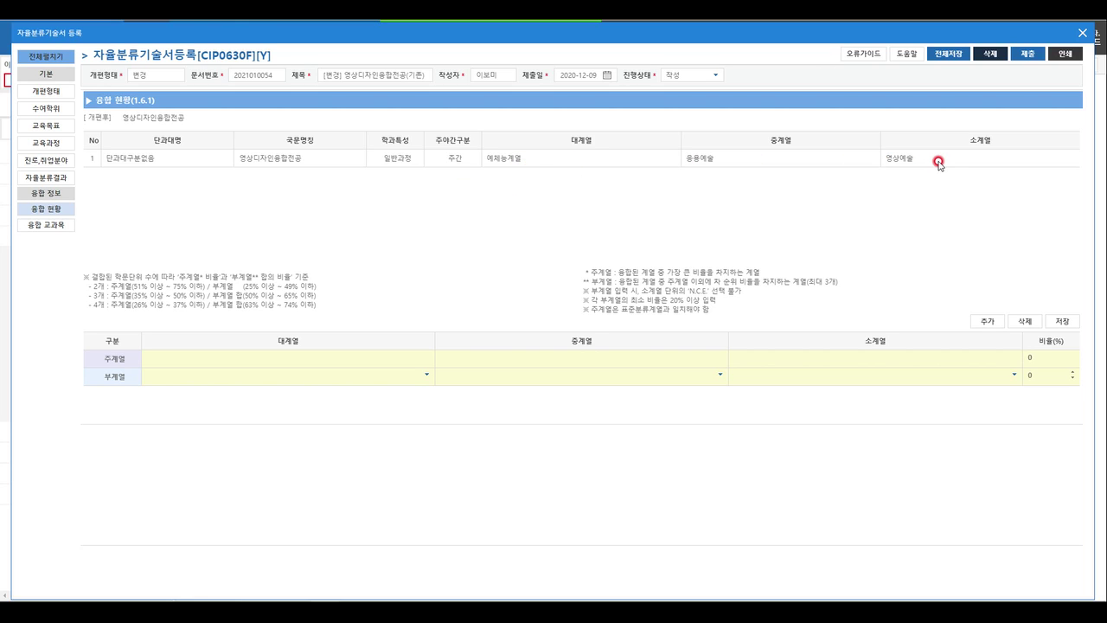
Complete and save the 융합 현황 ratios: 주계열 영상예술 30%, and 부계열 정보·통신공학 27%, 애니메이션 23%, 언론·방송·매체학 20%.
{"action": "left_click", "coordinate": [385, 353]}
{"action": "left_click", "coordinate": [988, 322]}
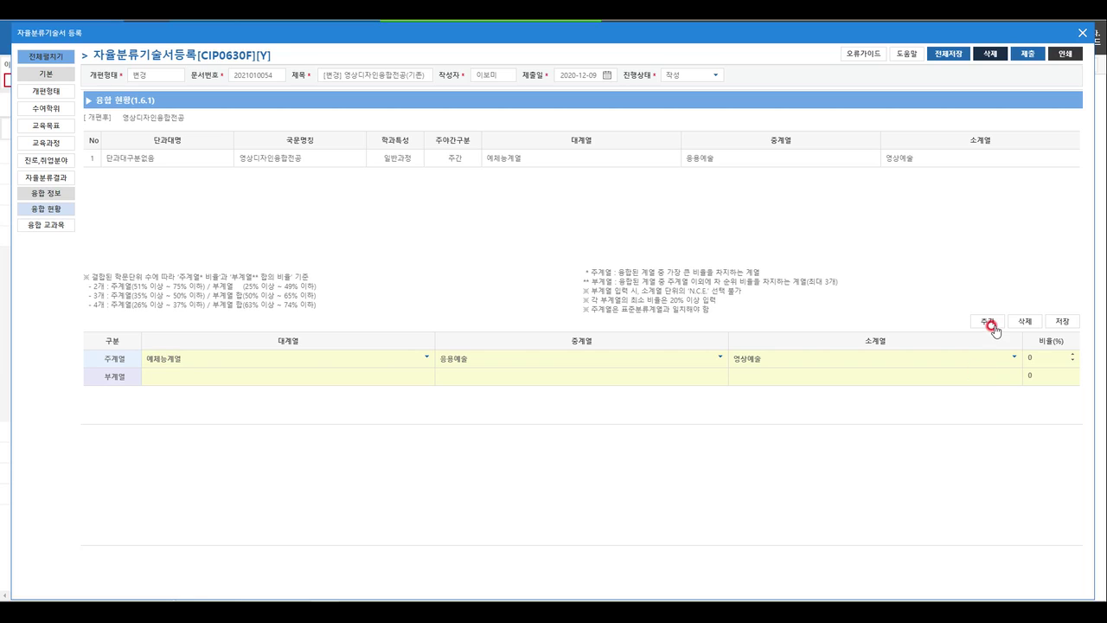
{"action": "left_click", "coordinate": [989, 322]}
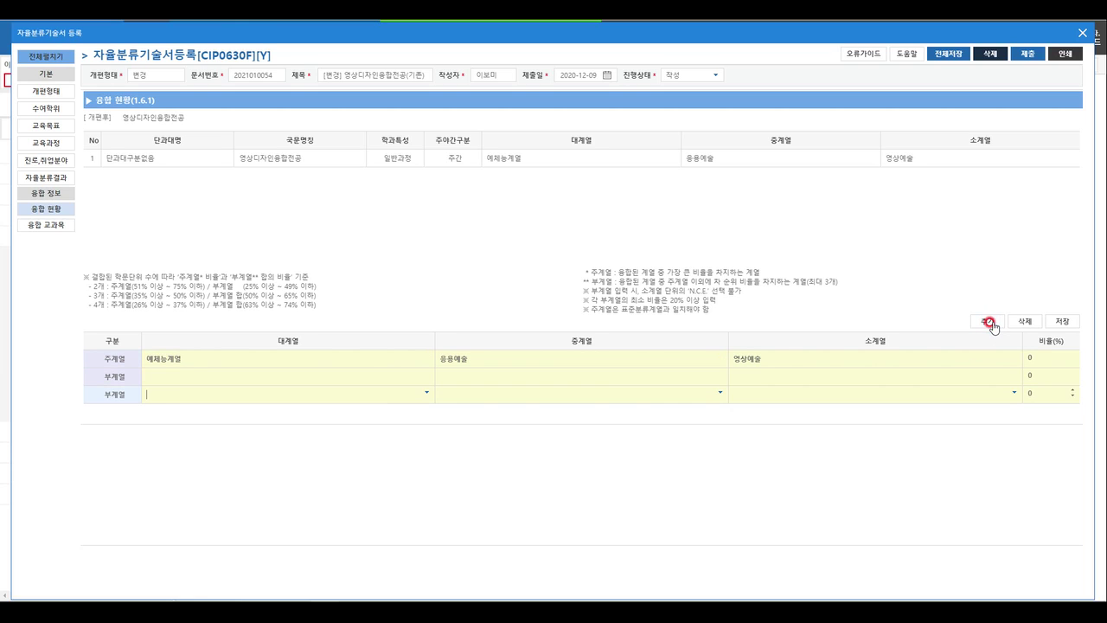
{"action": "left_click", "coordinate": [988, 321]}
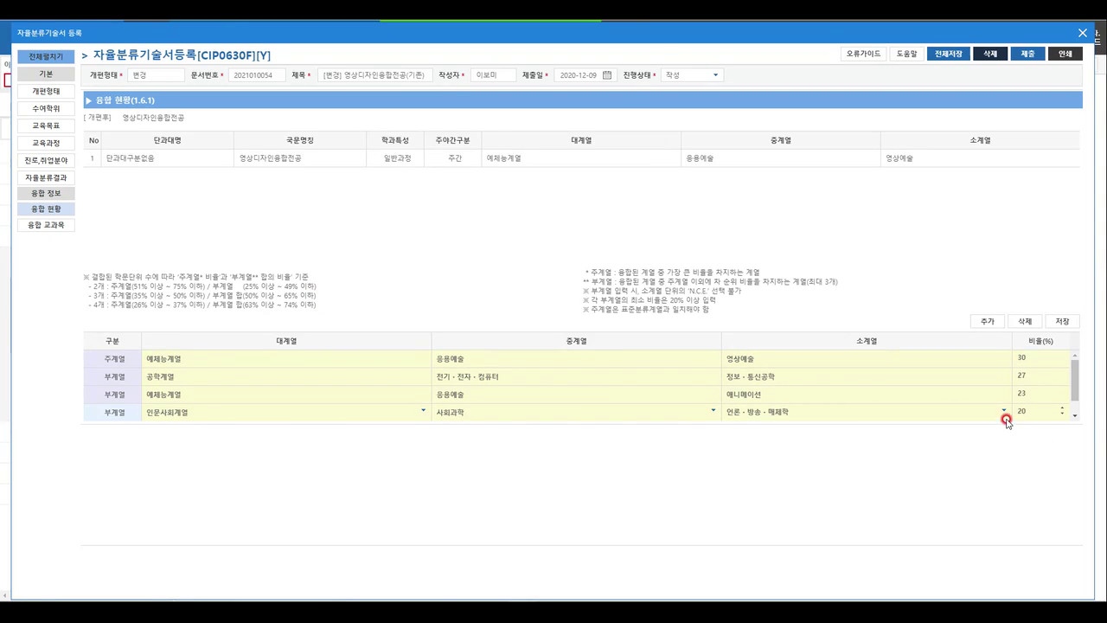
{"action": "left_click", "coordinate": [1062, 322]}
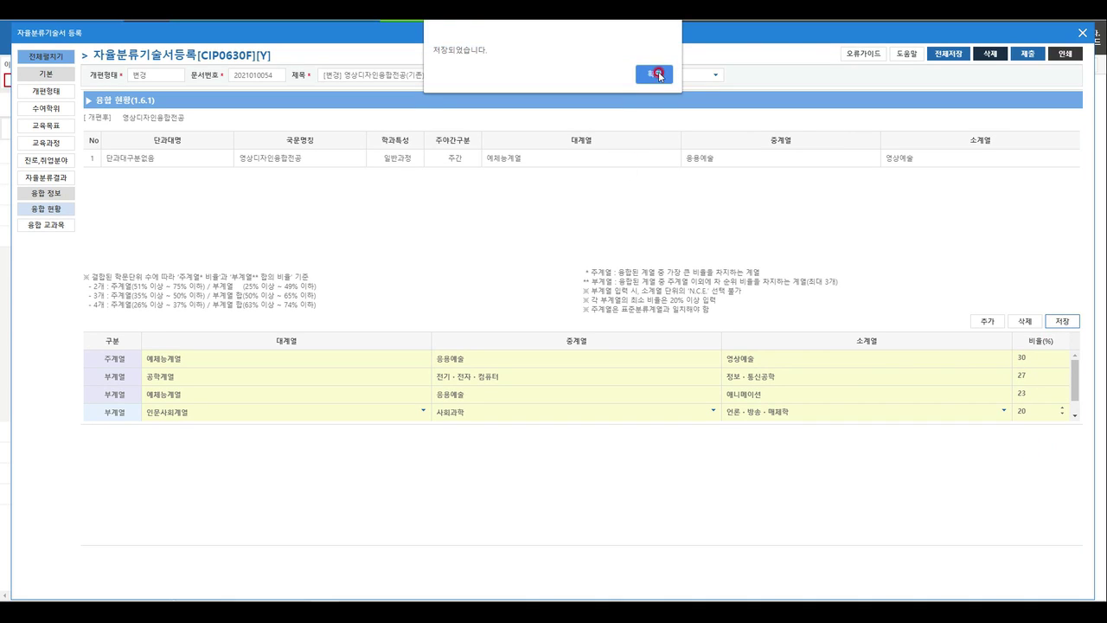
{"action": "left_click", "coordinate": [665, 77]}
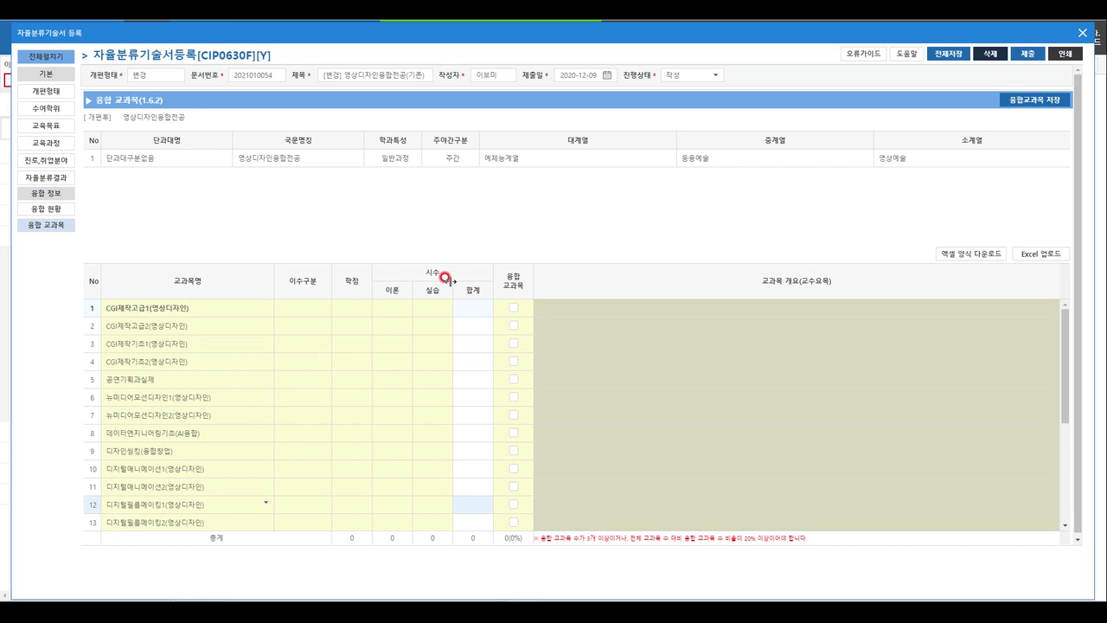
In the 융합 교과목 section, mark CGI제작고급1, CGI제작고급2 and CGI제작기초1 as convergence courses and start entering the first course's details.
{"action": "left_click", "coordinate": [514, 307]}
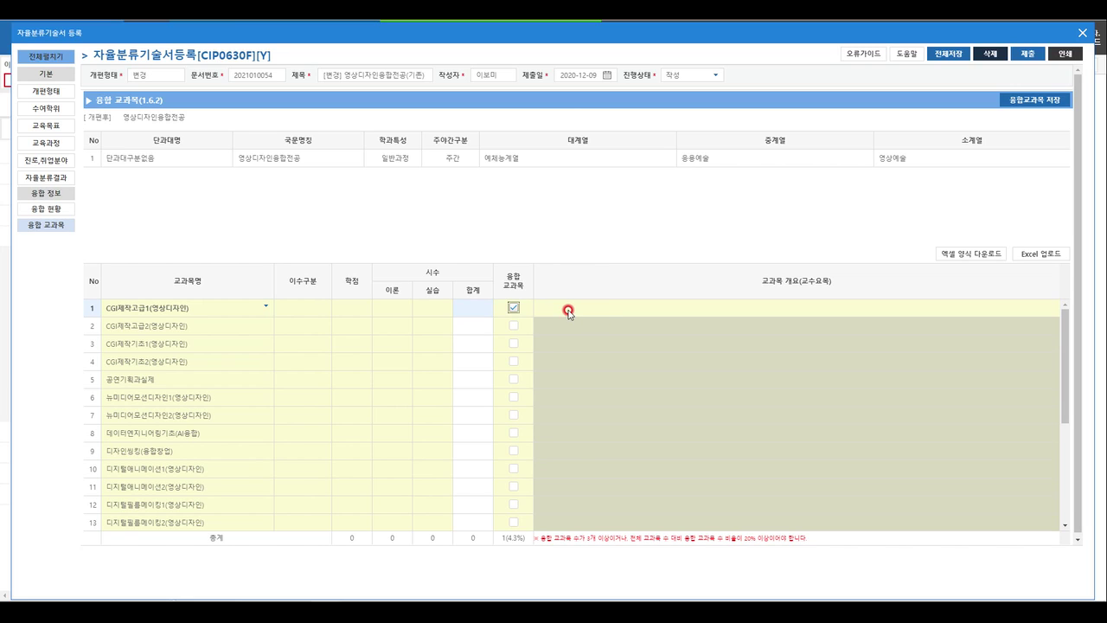
{"action": "left_click", "coordinate": [513, 328]}
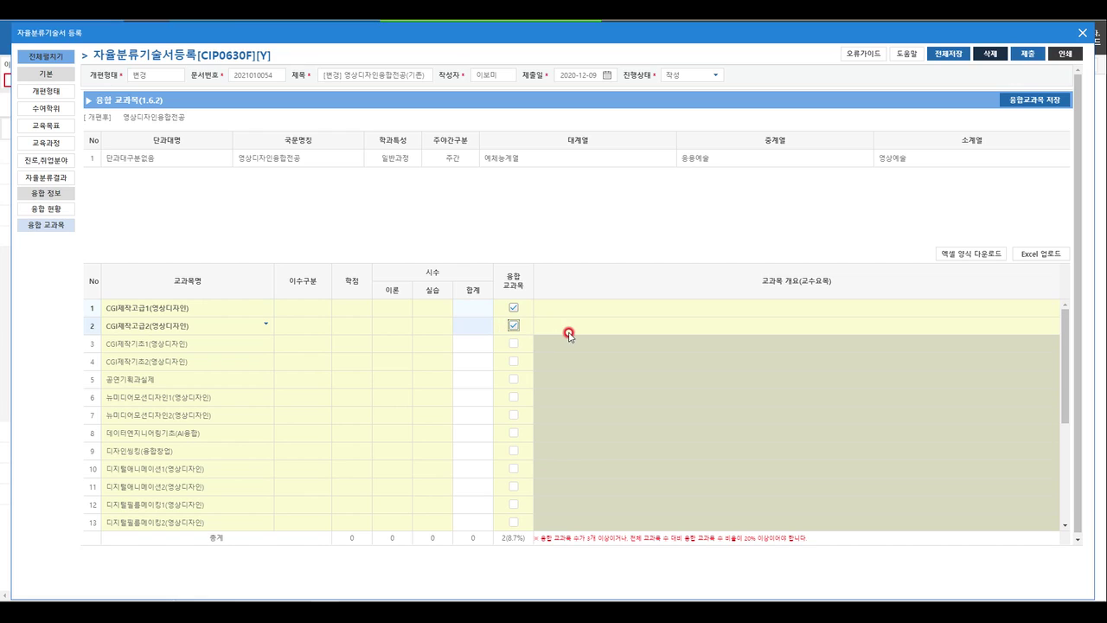
{"action": "left_click", "coordinate": [512, 344]}
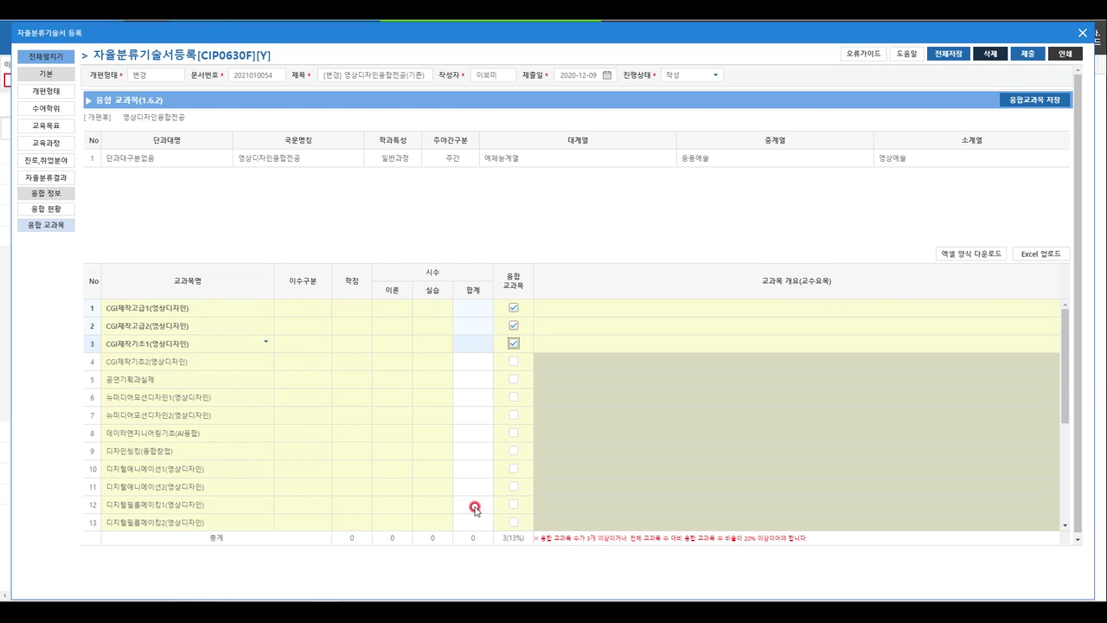
{"action": "left_click", "coordinate": [319, 309]}
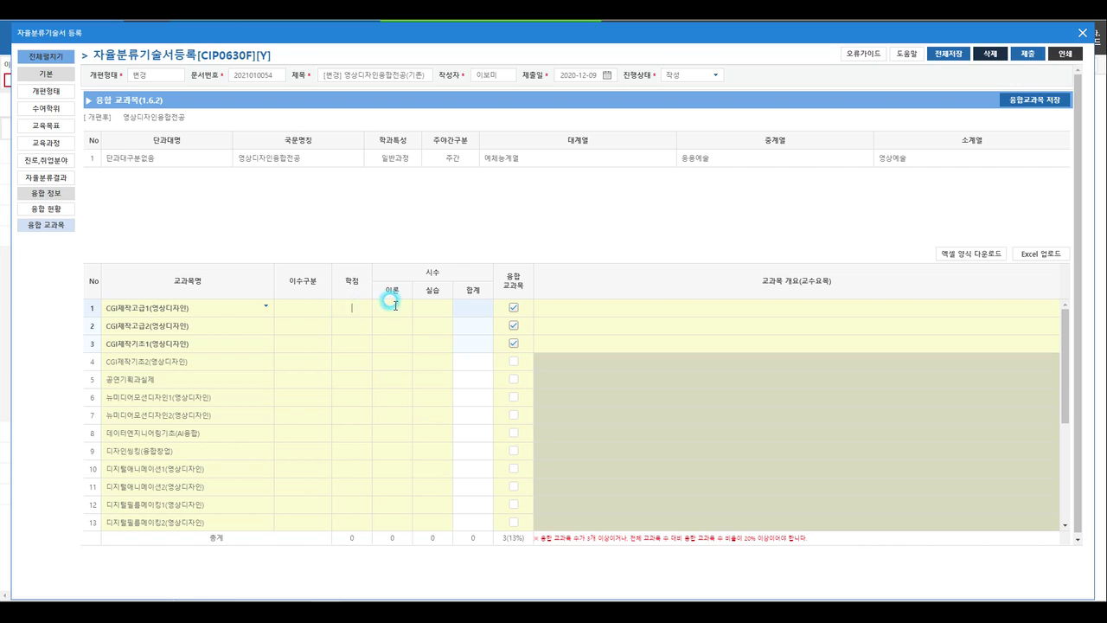
Download the 융합교과목 Excel upload form and review its column headings from 이수구분 to 교과목 개요(교수요목).
{"action": "left_click", "coordinate": [1016, 260]}
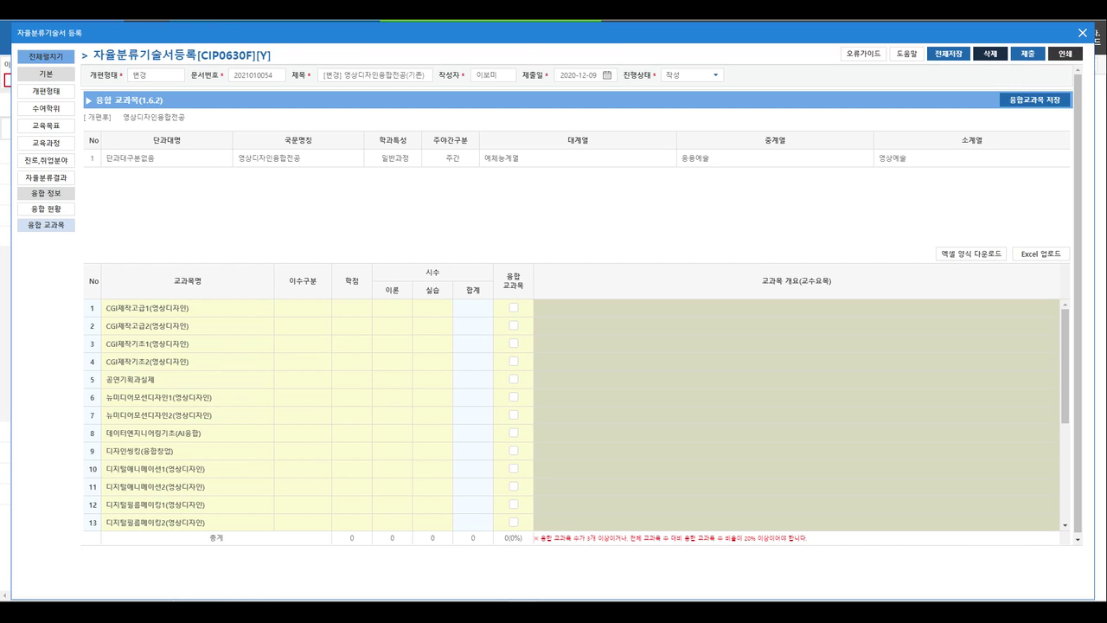
{"action": "left_click_drag", "start_coordinate": [767, 188], "coordinate": [371, 144]}
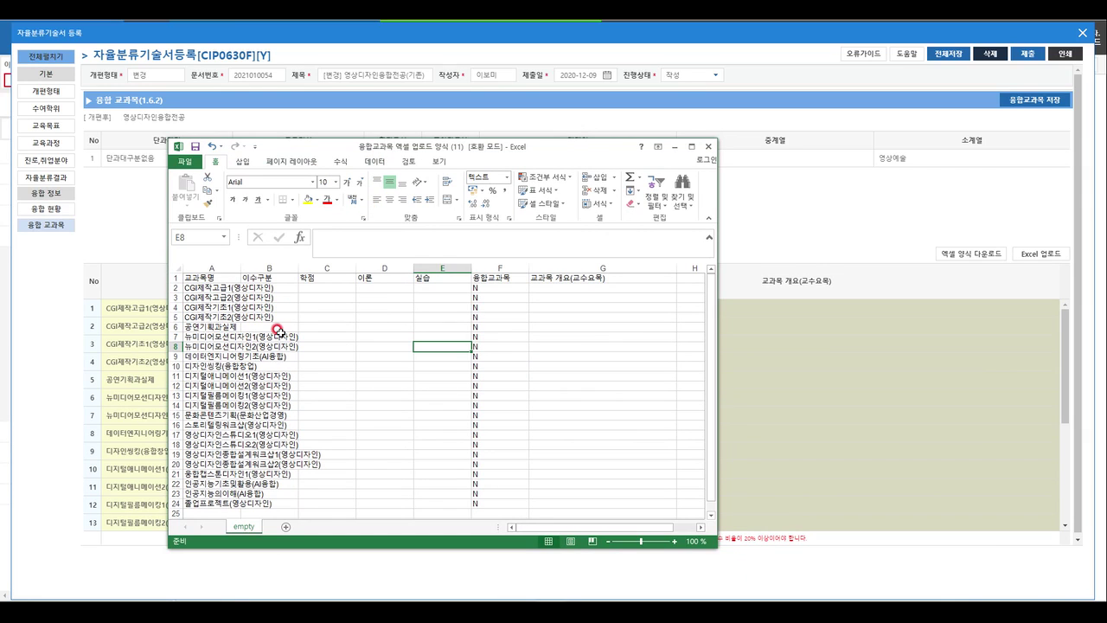
{"action": "left_click", "coordinate": [285, 278]}
{"action": "left_click", "coordinate": [317, 278]}
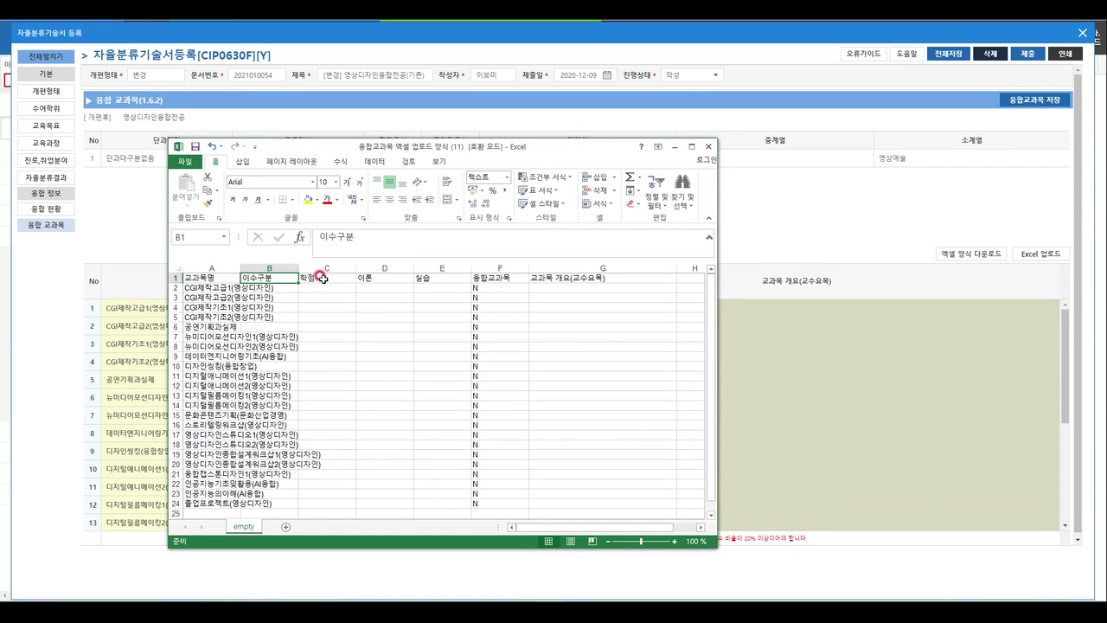
{"action": "left_click", "coordinate": [365, 278]}
{"action": "left_click", "coordinate": [432, 279]}
{"action": "left_click", "coordinate": [489, 279]}
{"action": "left_click", "coordinate": [595, 277]}
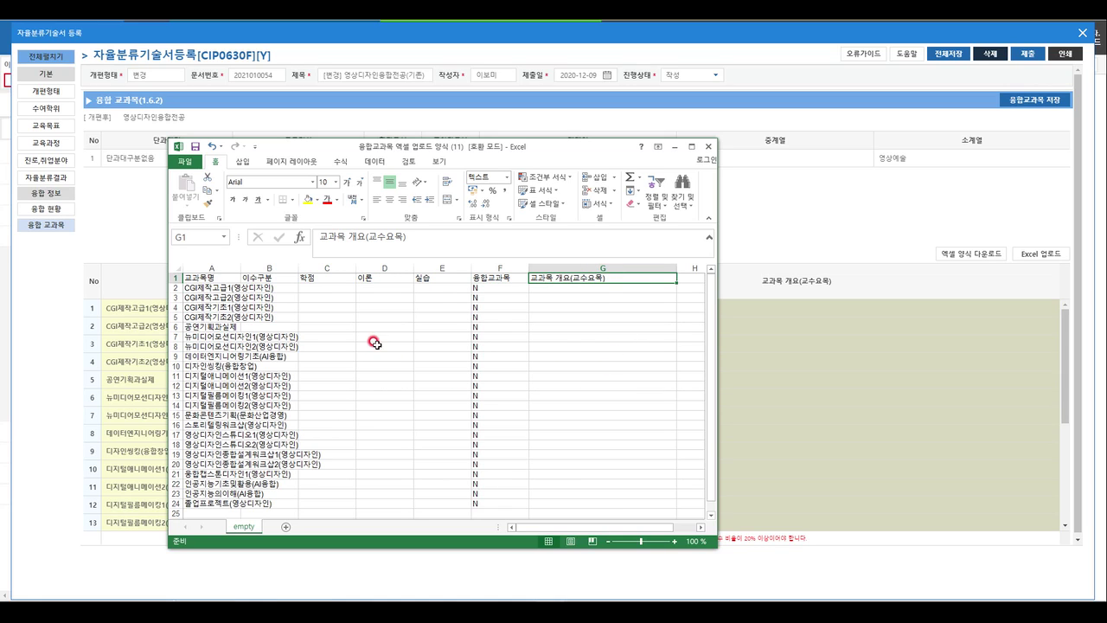
In the Excel form, enter 0 as 실습 and Y as 융합교과목 for CGI제작고급1(영상디자인).
{"action": "left_click", "coordinate": [441, 288]}
{"action": "left_click", "coordinate": [445, 287]}
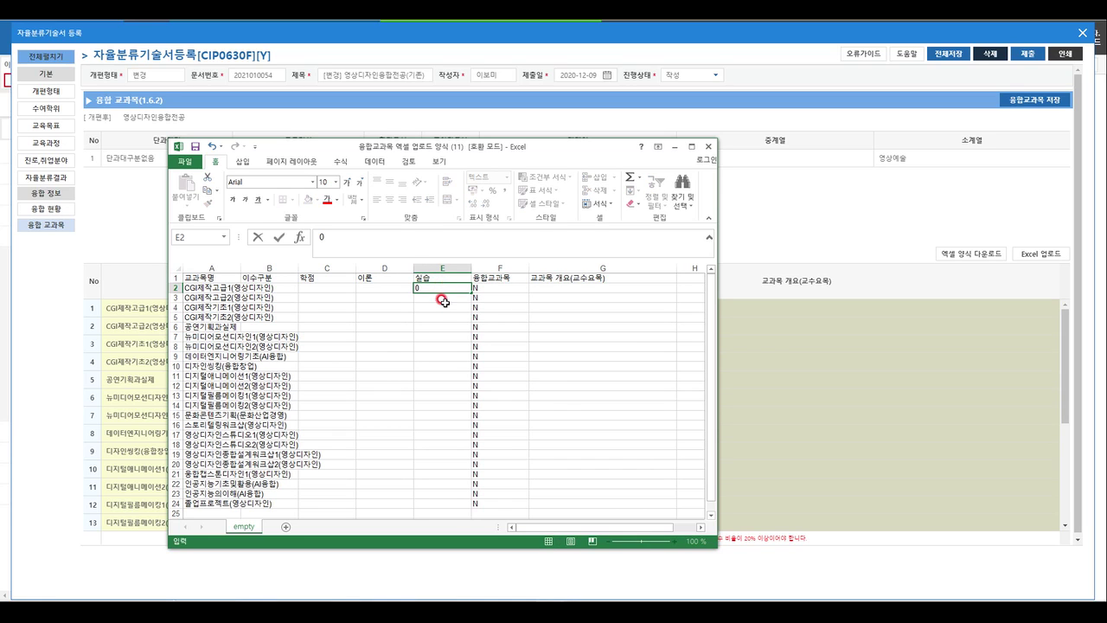
{"action": "type", "text": "0"}
{"action": "key", "text": "Return"}
{"action": "key", "text": "Return"}
{"action": "left_click", "coordinate": [504, 285]}
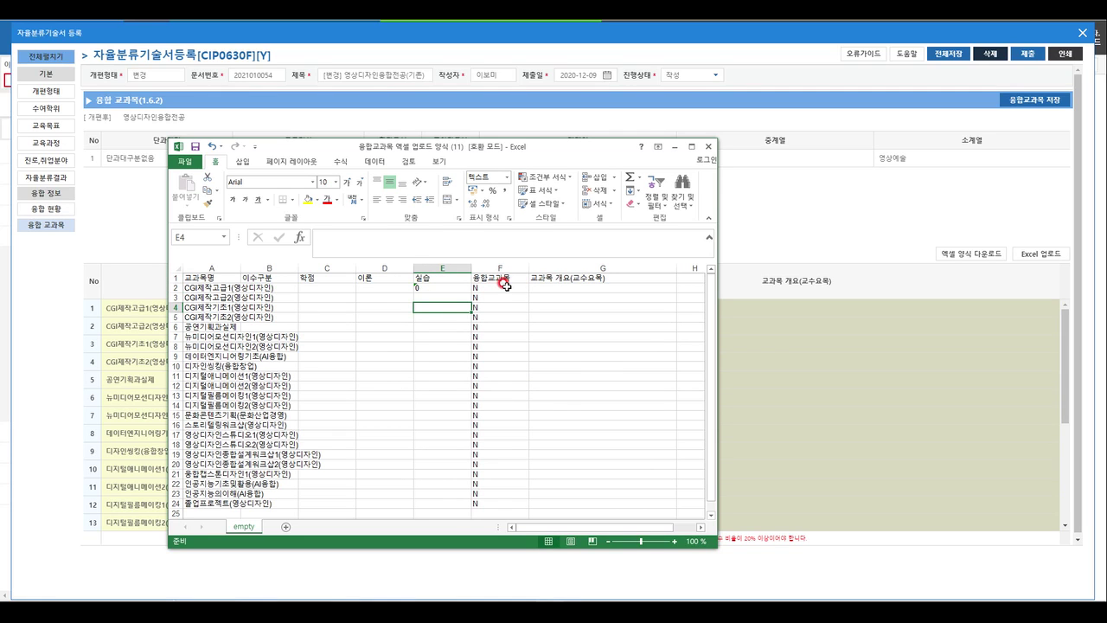
{"action": "left_click", "coordinate": [505, 286]}
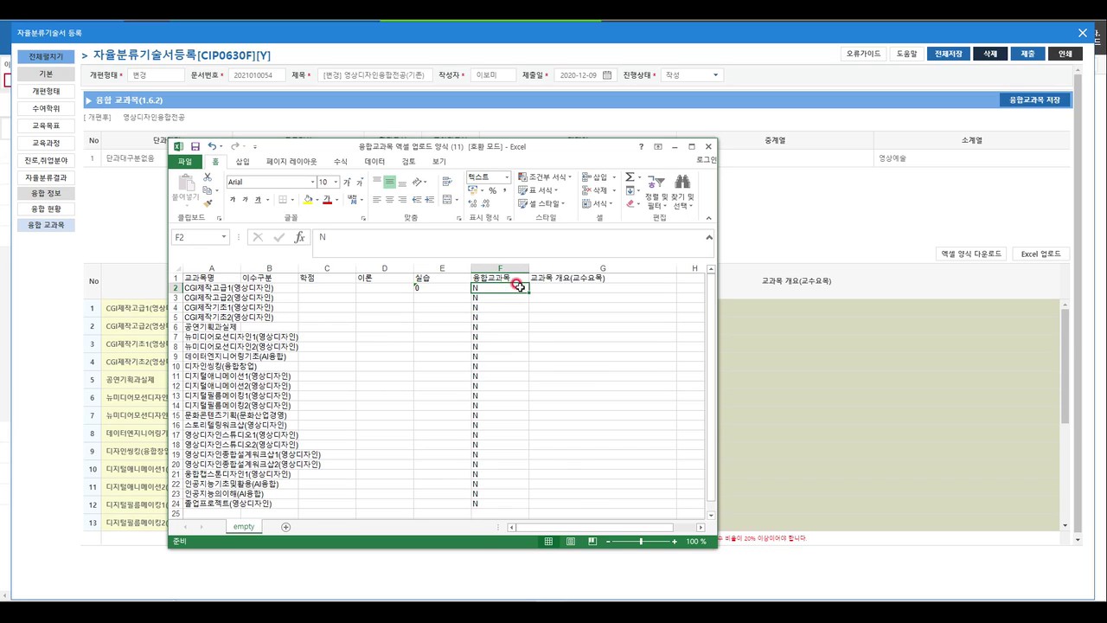
{"action": "type", "text": "Y"}
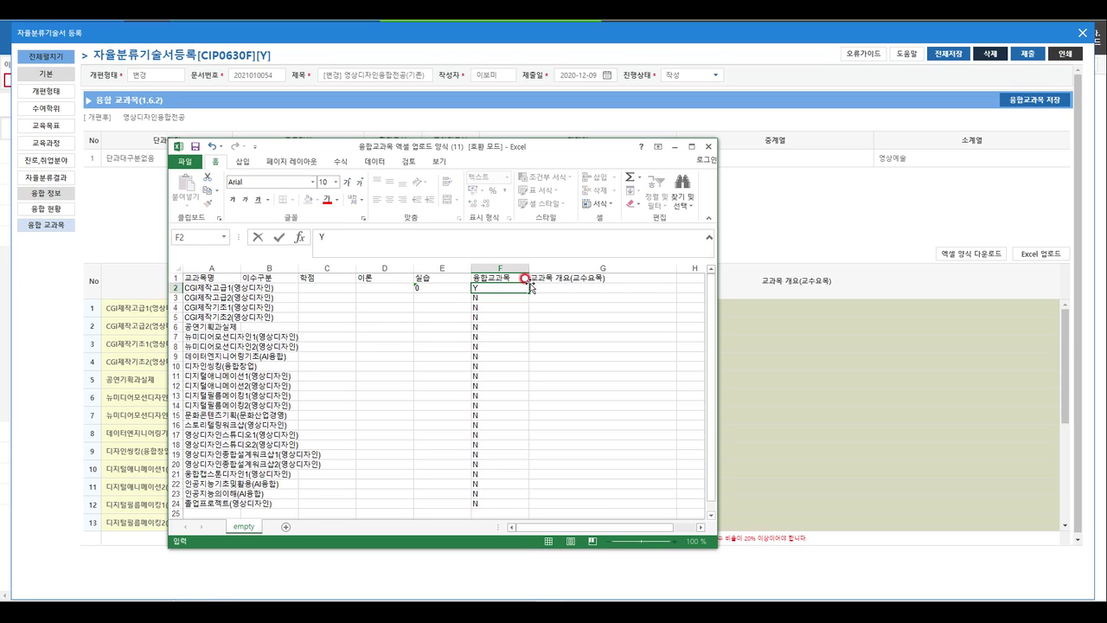
{"action": "left_click", "coordinate": [576, 287]}
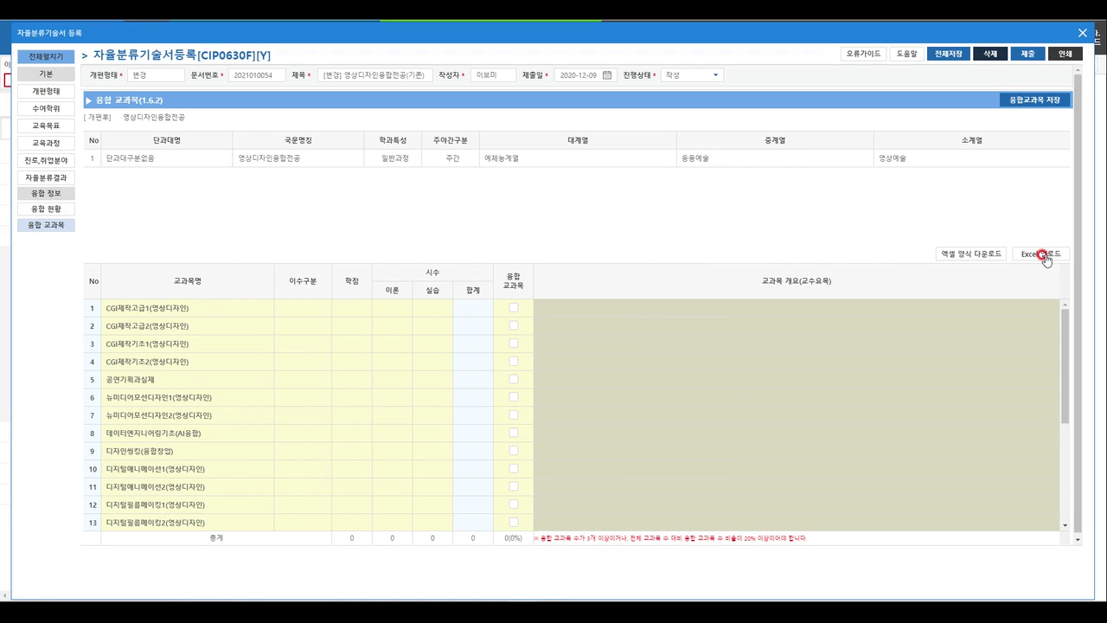
Upload the 융합교과목 엑셀 업로드 file to fill the course list, check the imported rows and save the convergence courses.
{"action": "left_click", "coordinate": [1045, 255]}
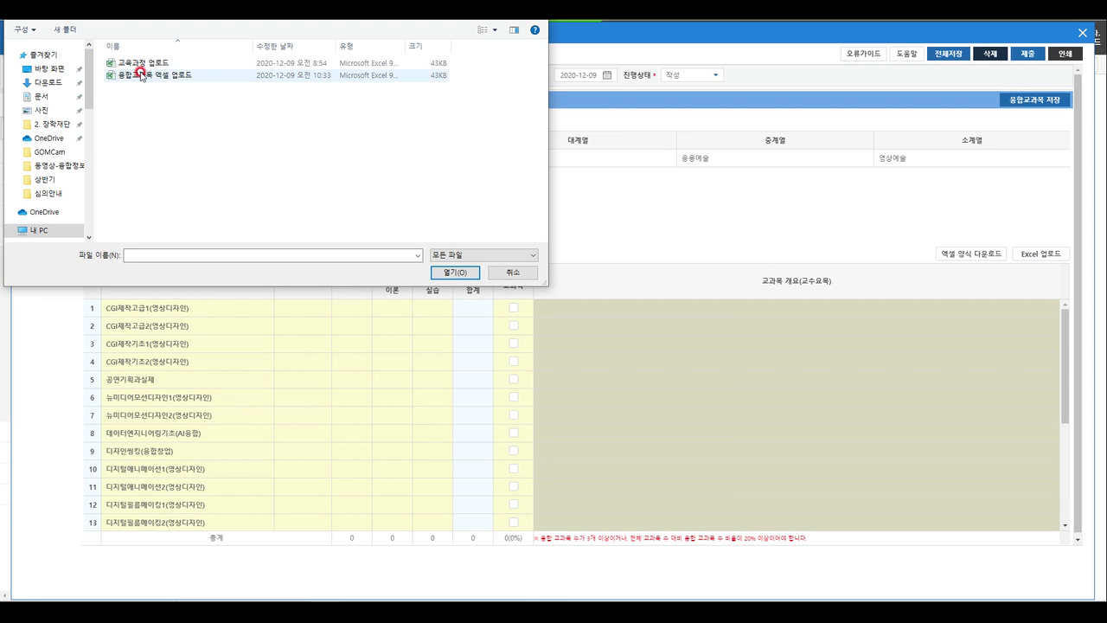
{"action": "double_click", "coordinate": [141, 79]}
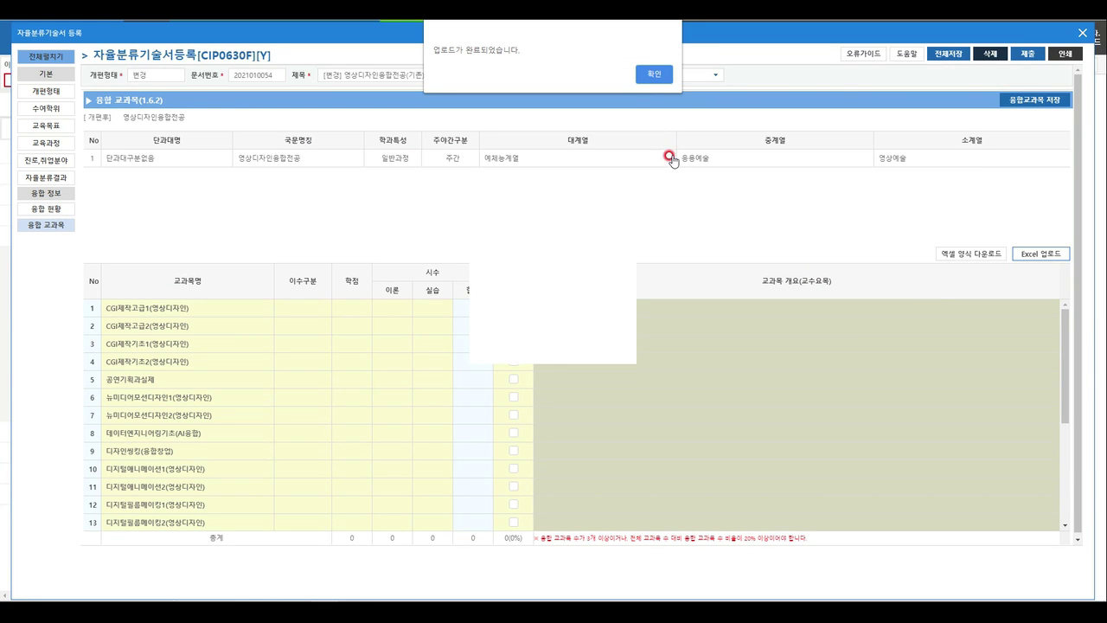
{"action": "left_click", "coordinate": [654, 74]}
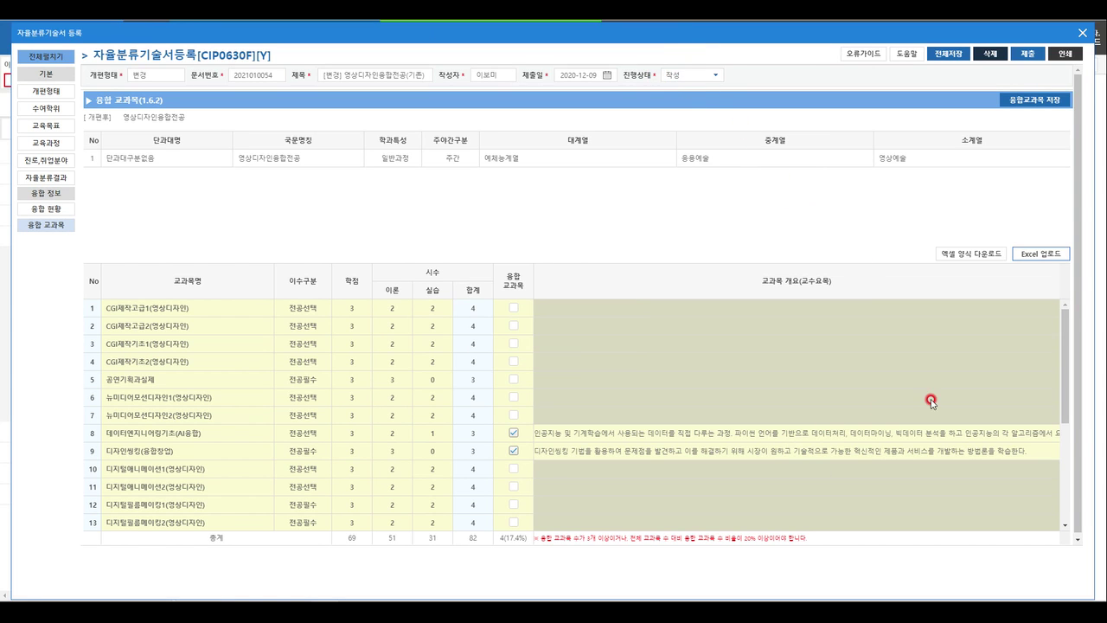
{"action": "scroll", "coordinate": [992, 387], "scroll_direction": "down", "scroll_amount": 2}
{"action": "scroll", "coordinate": [992, 387], "scroll_direction": "up", "scroll_amount": 2}
{"action": "left_click", "coordinate": [1034, 100]}
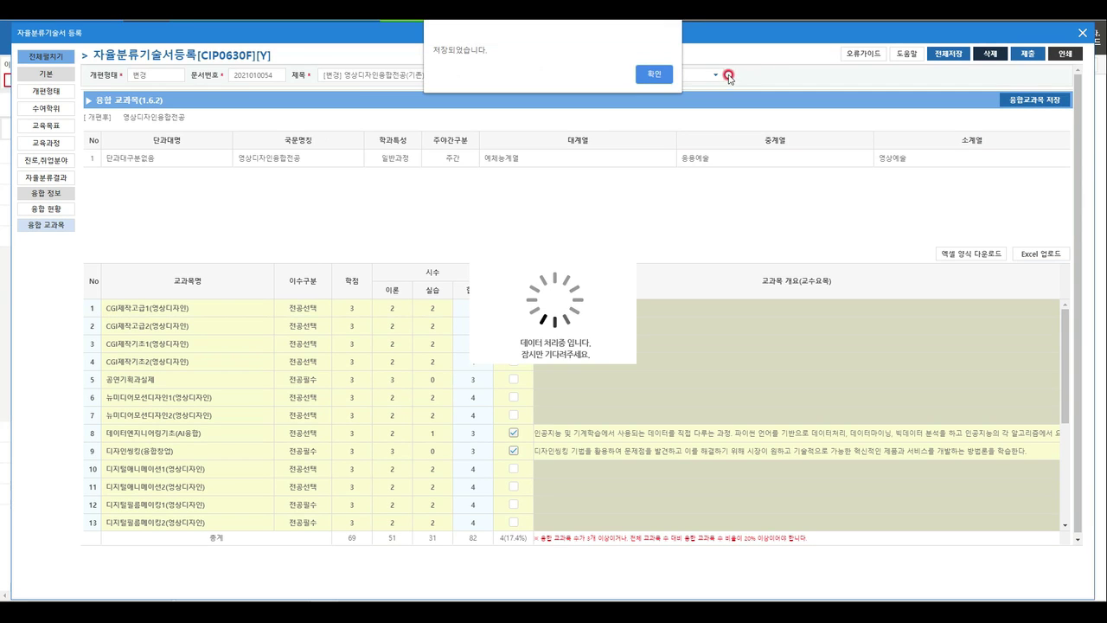
{"action": "left_click", "coordinate": [660, 79]}
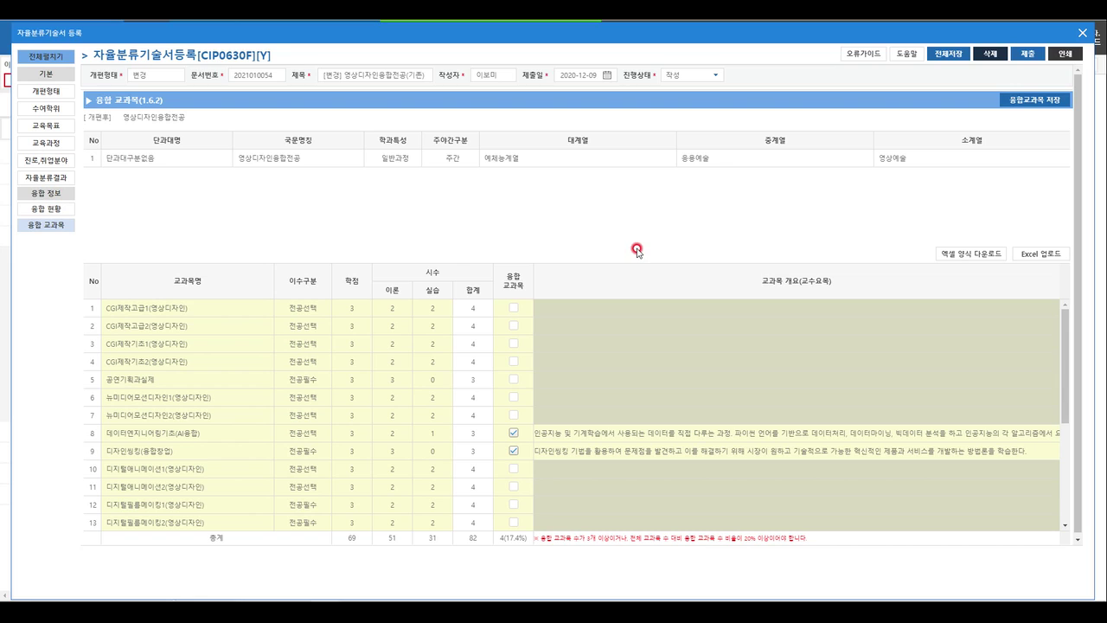
Submit the self-classification statement and open the 융합현황 details of 영상디자인융합전공 in 학교별 학과코드.
{"action": "left_click", "coordinate": [1028, 59]}
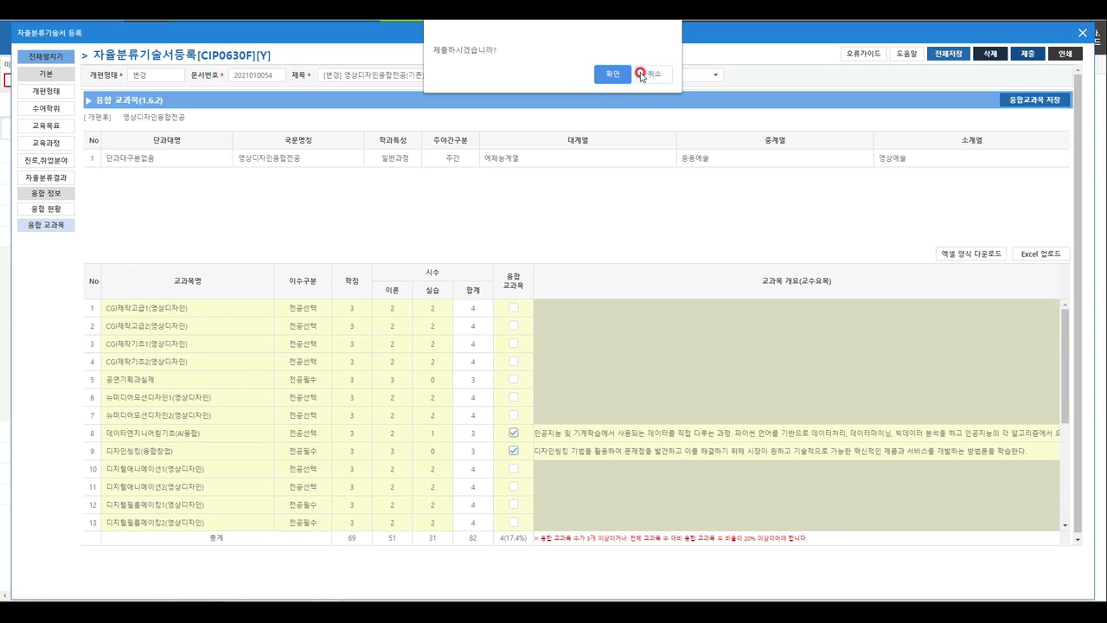
{"action": "left_click", "coordinate": [627, 74]}
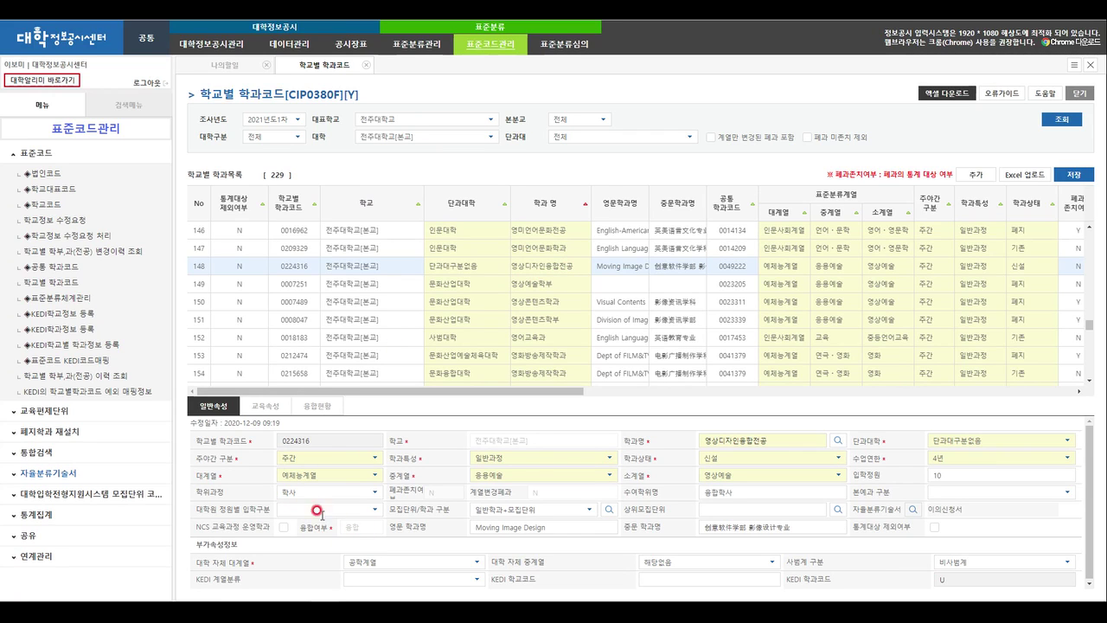
{"action": "left_click", "coordinate": [318, 406]}
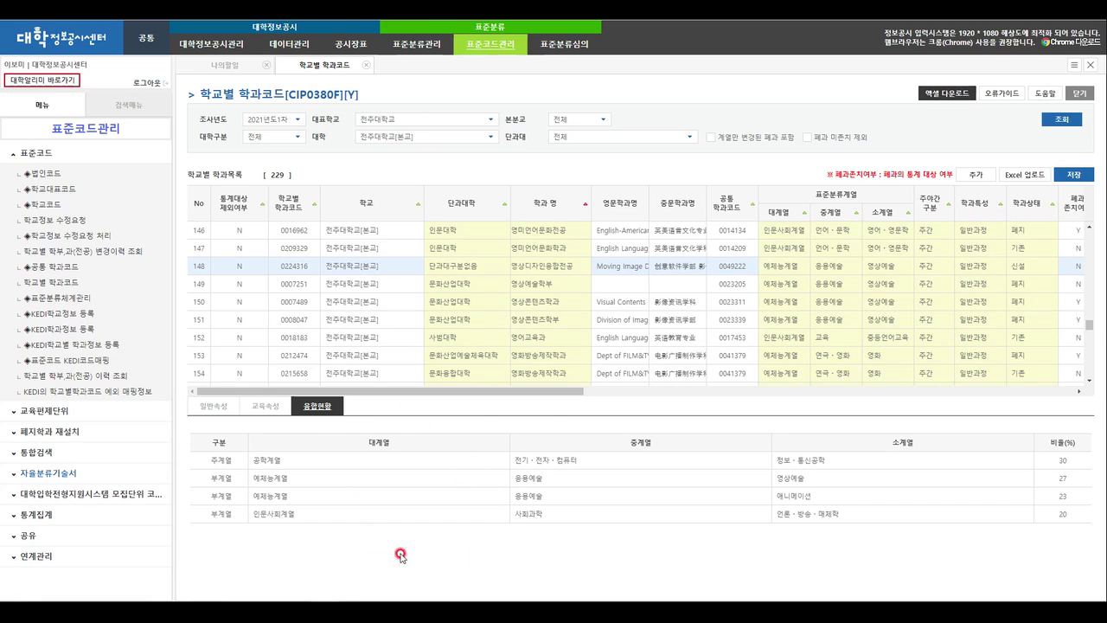